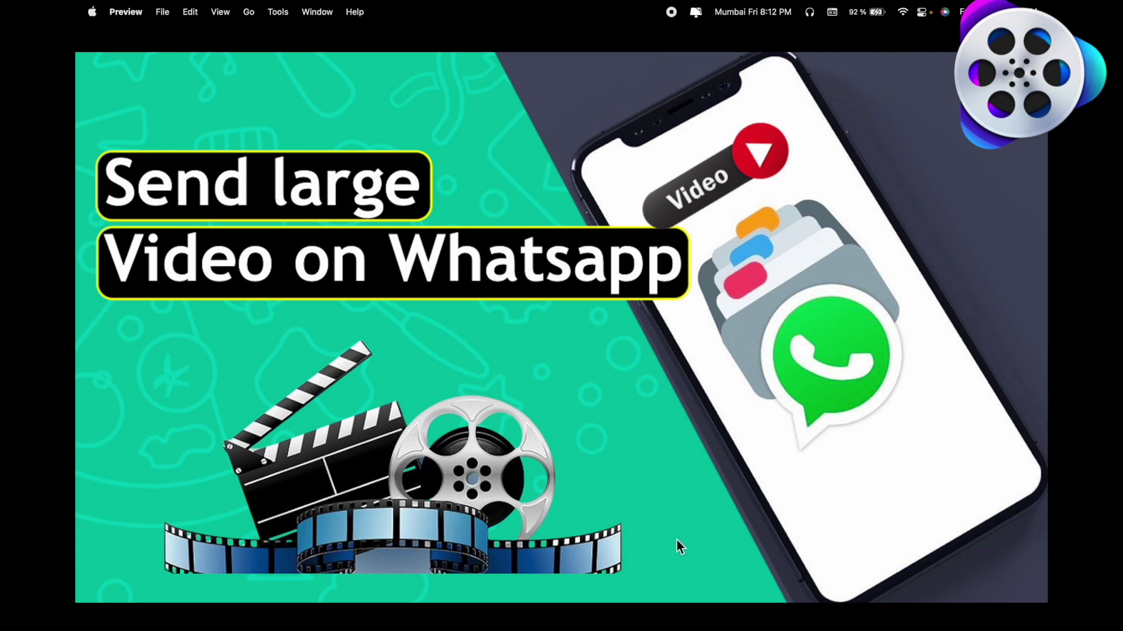
# - Exit Preview's full-screen image, open the Research Rocks YouTube channel, then show the Desktop in Finder
pyautogui.press('Escape')
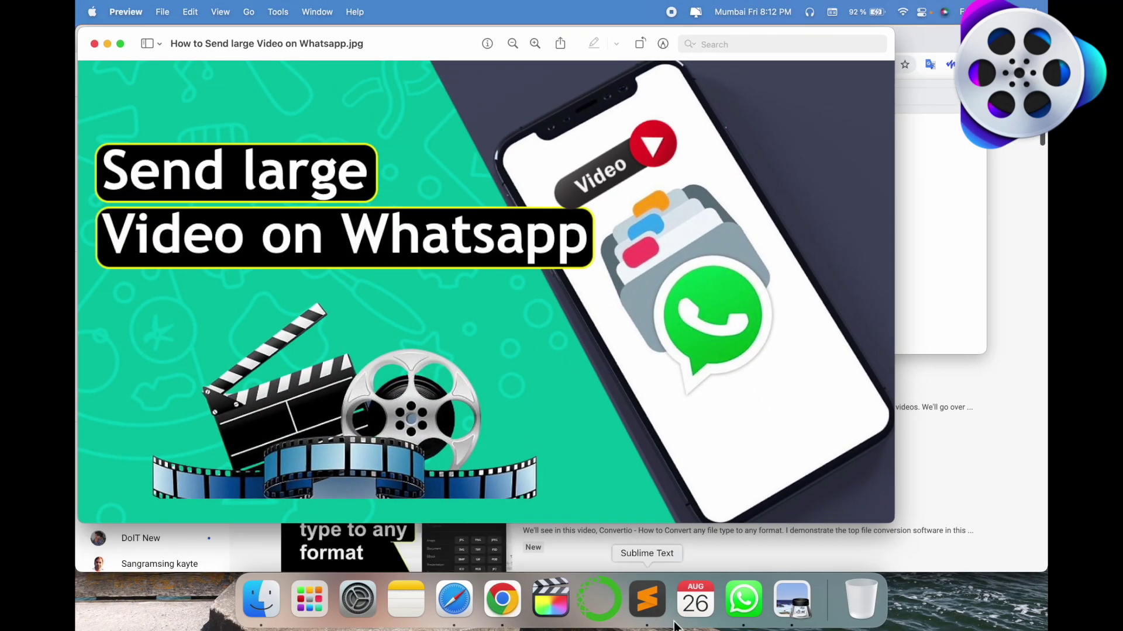
pyautogui.click(744, 602)
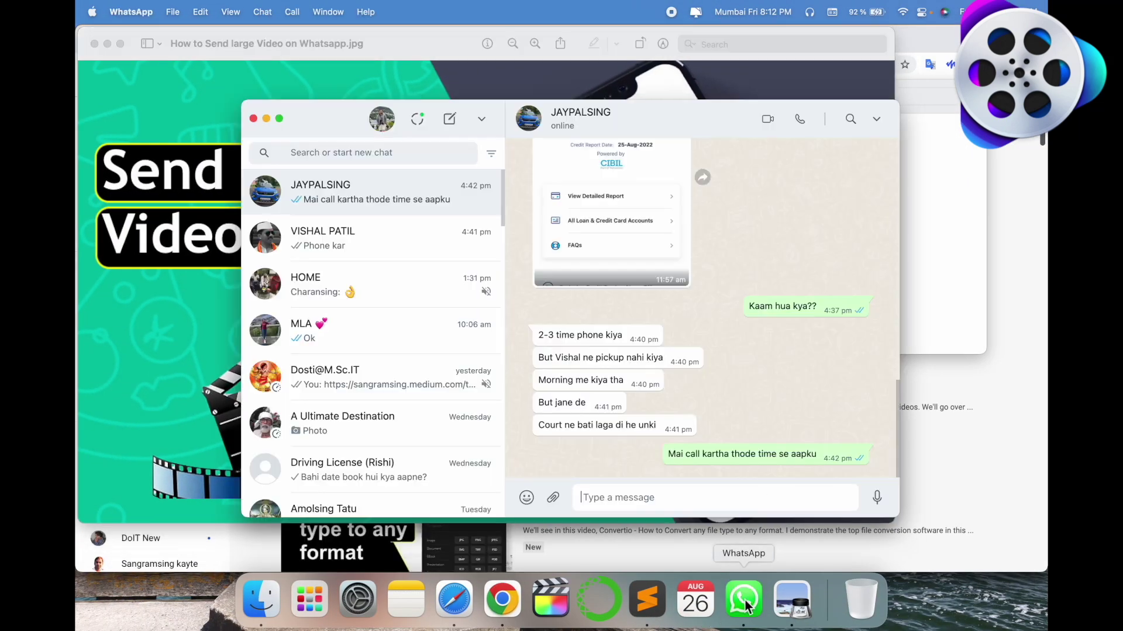
pyautogui.click(947, 458)
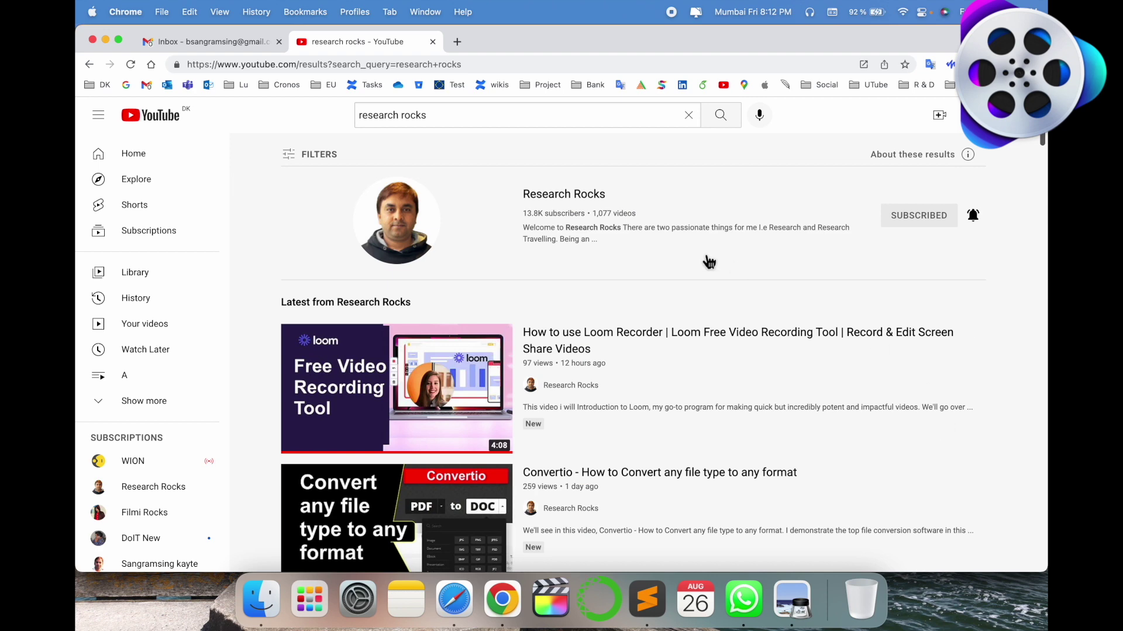
pyautogui.click(582, 194)
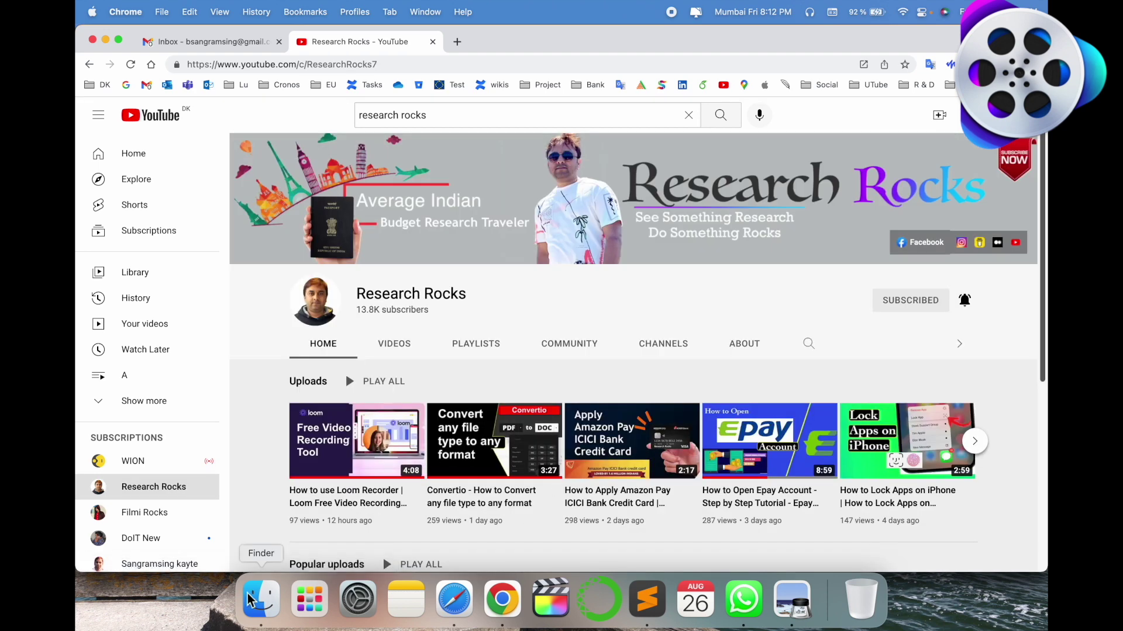
pyautogui.click(261, 600)
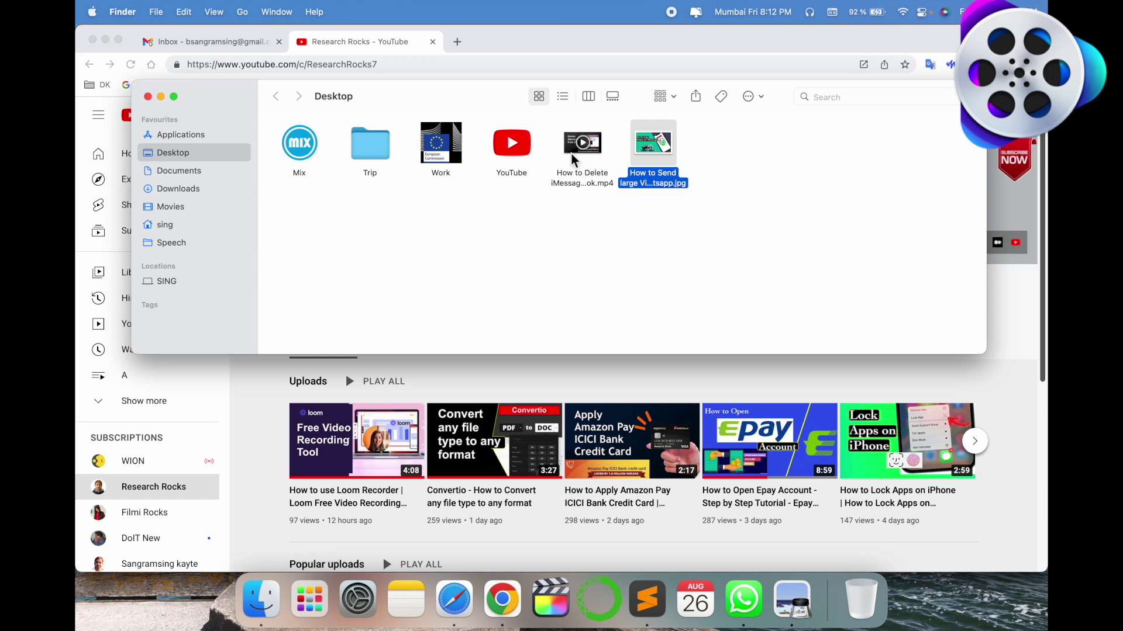
# - Check in Get Info that the MP4 video is 81.2 MB, then close the info window
pyautogui.rightClick(583, 170)
pyautogui.click(601, 216)
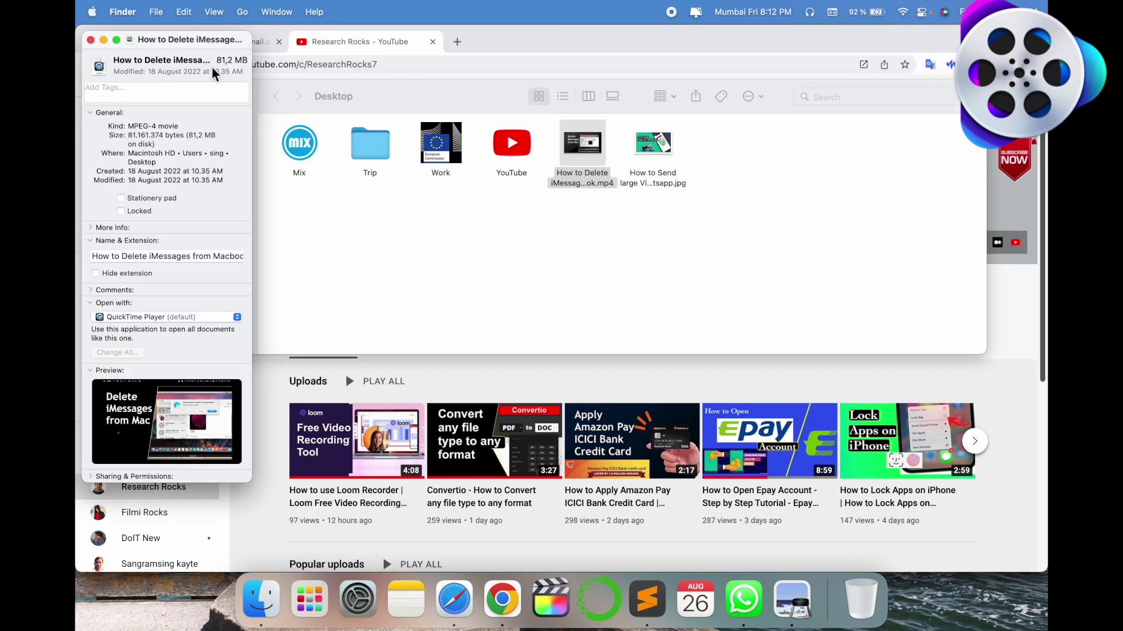
pyautogui.doubleClick(221, 66)
pyautogui.click(90, 40)
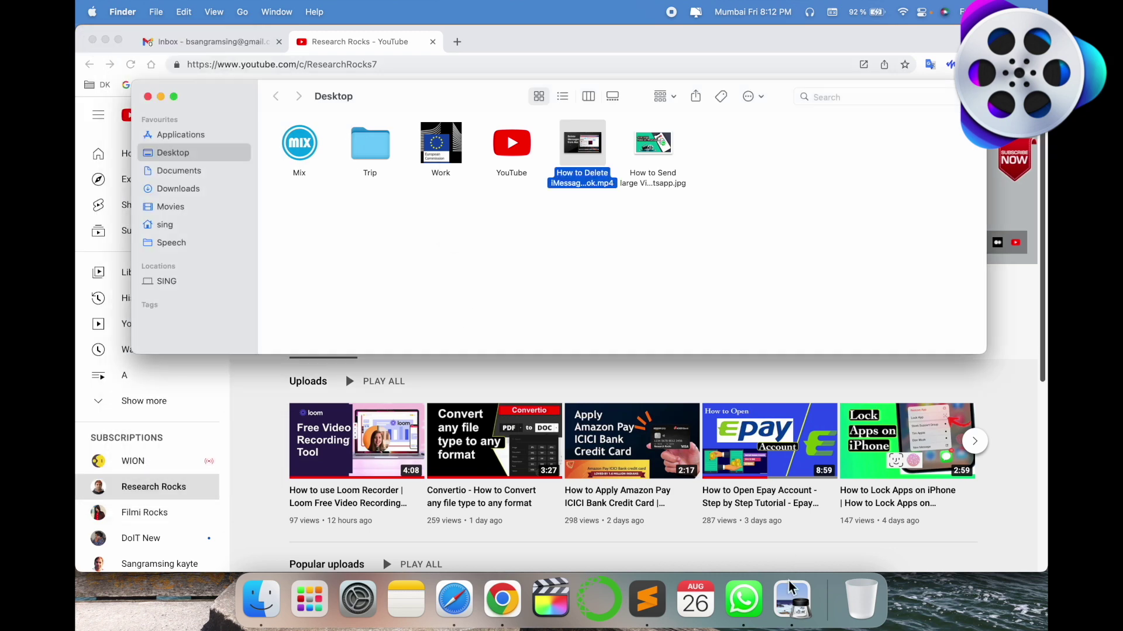
pyautogui.click(754, 607)
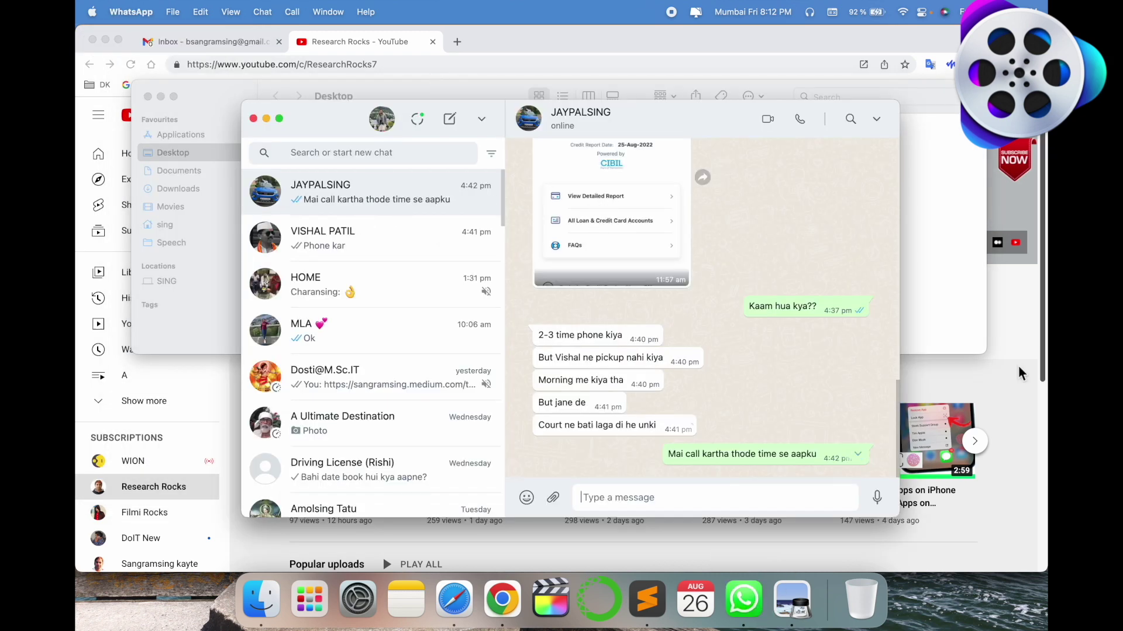
# - Drag the MP4 from the Desktop into the WhatsApp chat, which rejects it as over 16 MB
pyautogui.click(933, 258)
pyautogui.moveTo(583, 143); pyautogui.dragTo(664, 458)
pyautogui.click(945, 308)
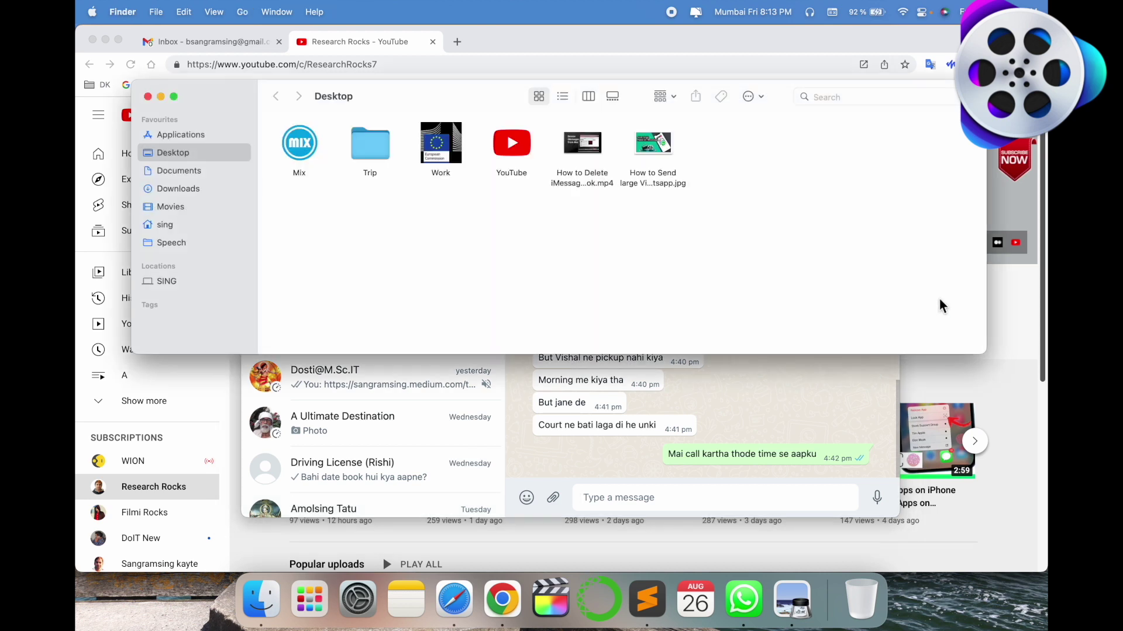
pyautogui.moveTo(567, 146)
pyautogui.click(1017, 396)
# - Load the pasted bit.ly VideoProc compression guide in a new tab and download the VideoProc Converter installer
pyautogui.click(457, 41)
pyautogui.write('https://bit.ly/3yuPf1N')
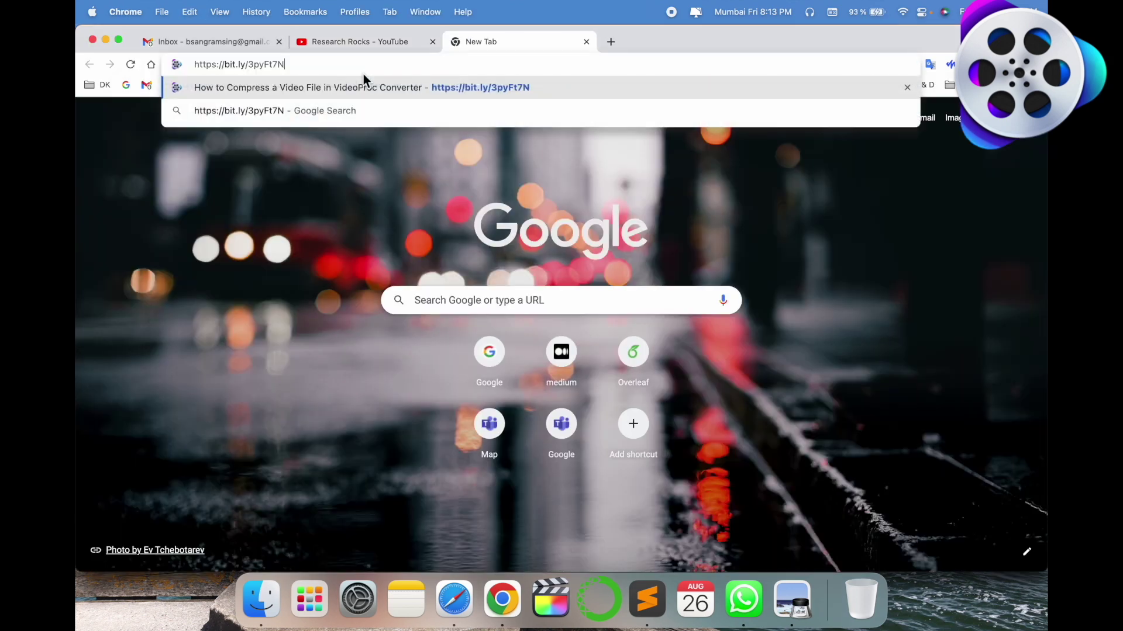
pyautogui.press('Return')
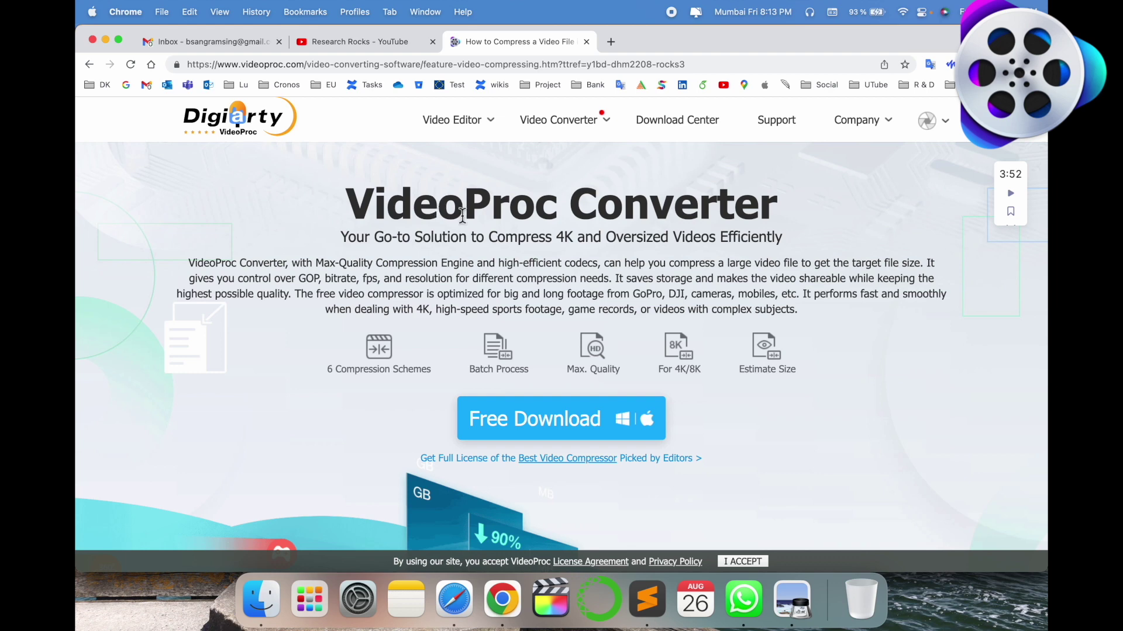
pyautogui.scroll(-3, 468, 211)
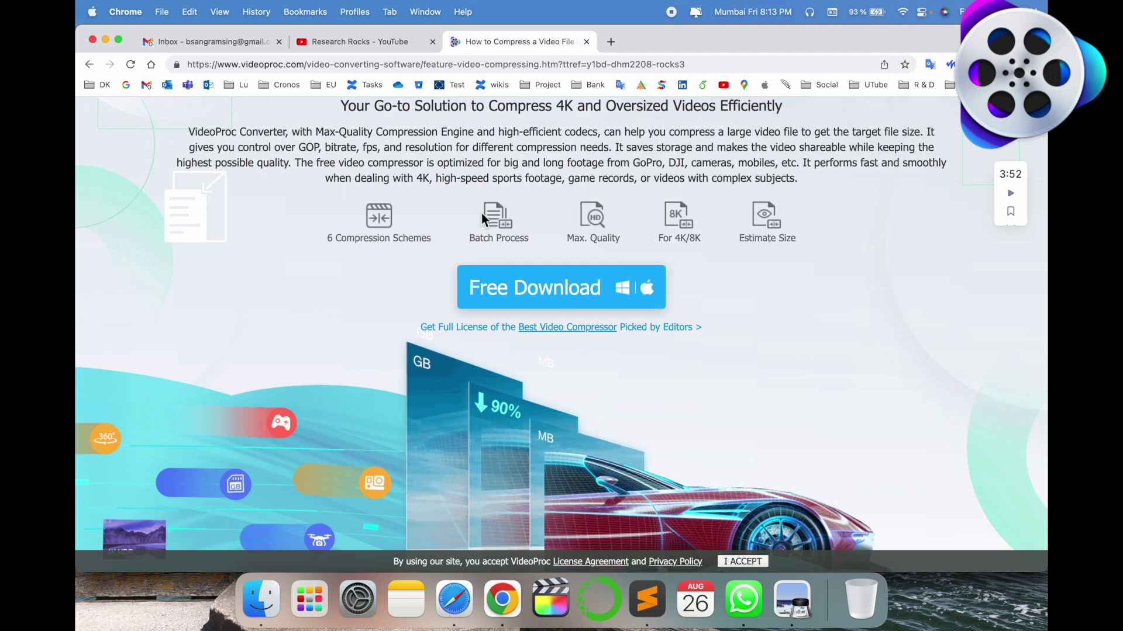
pyautogui.click(579, 308)
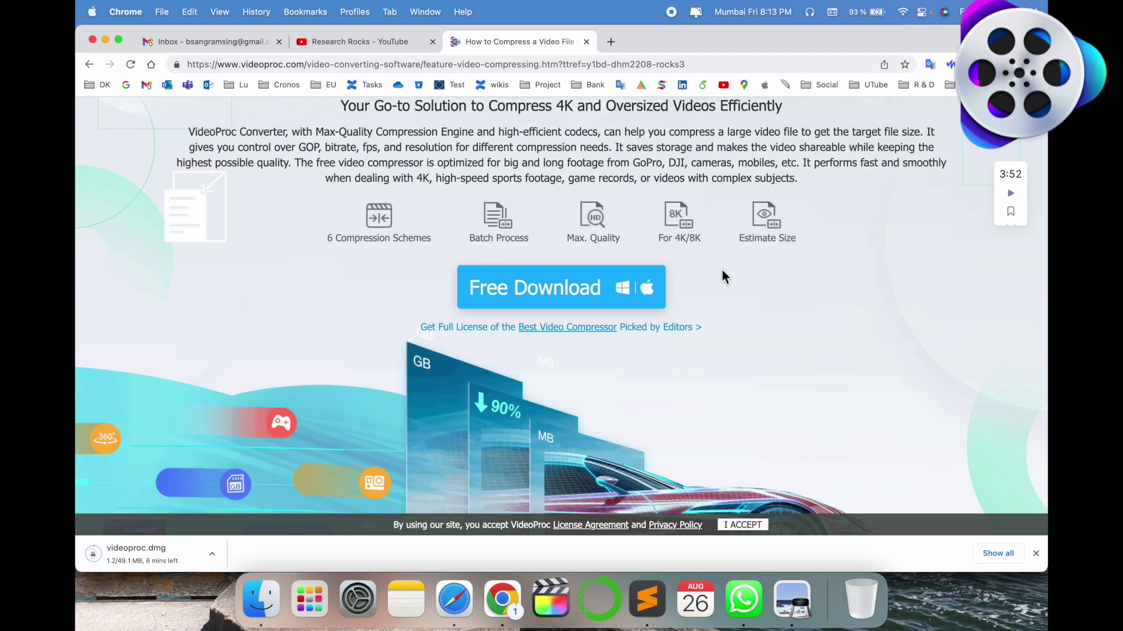
# - Look over the guide page, then go to the VideoProc Download Center
pyautogui.scroll(-10, 722, 269)
pyautogui.scroll(-8, 565, 314)
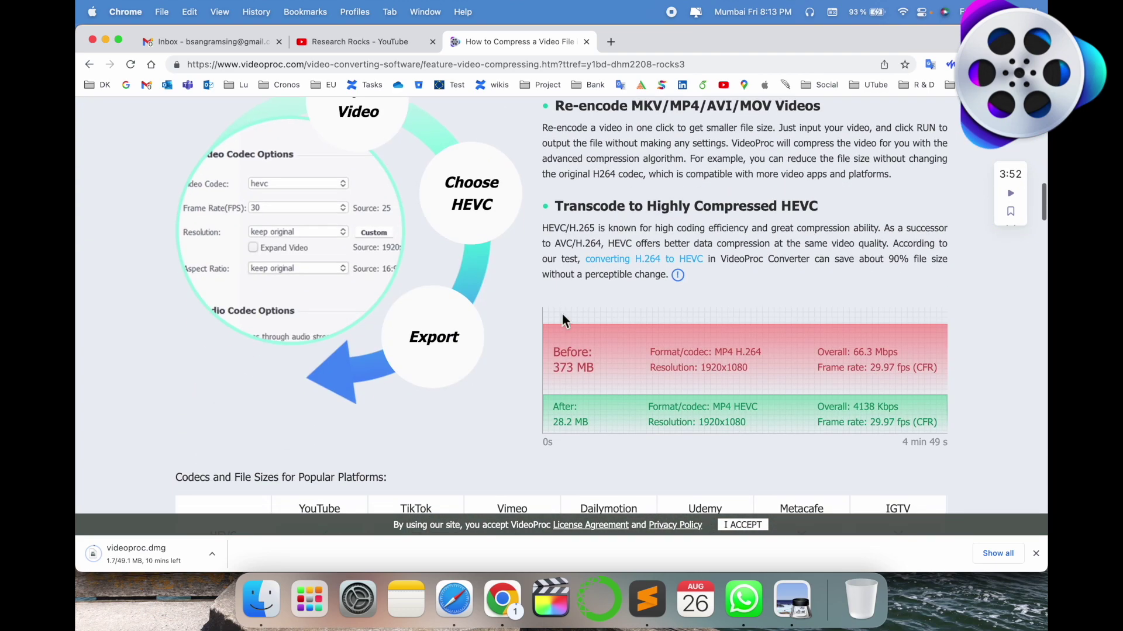
pyautogui.scroll(-5, 566, 315)
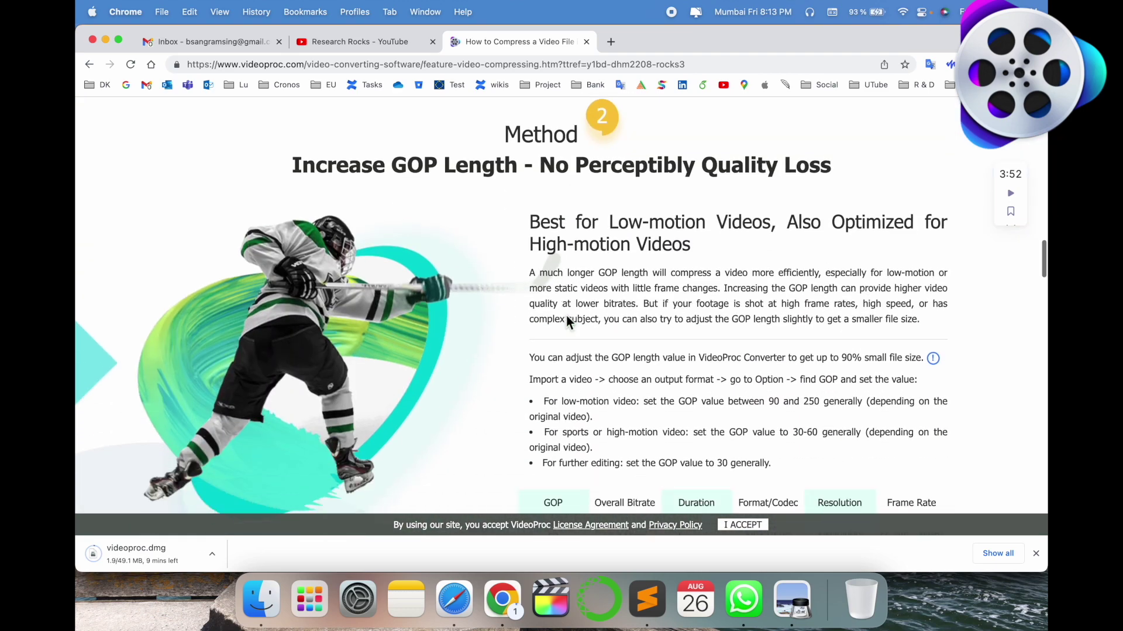
pyautogui.scroll(20, 566, 315)
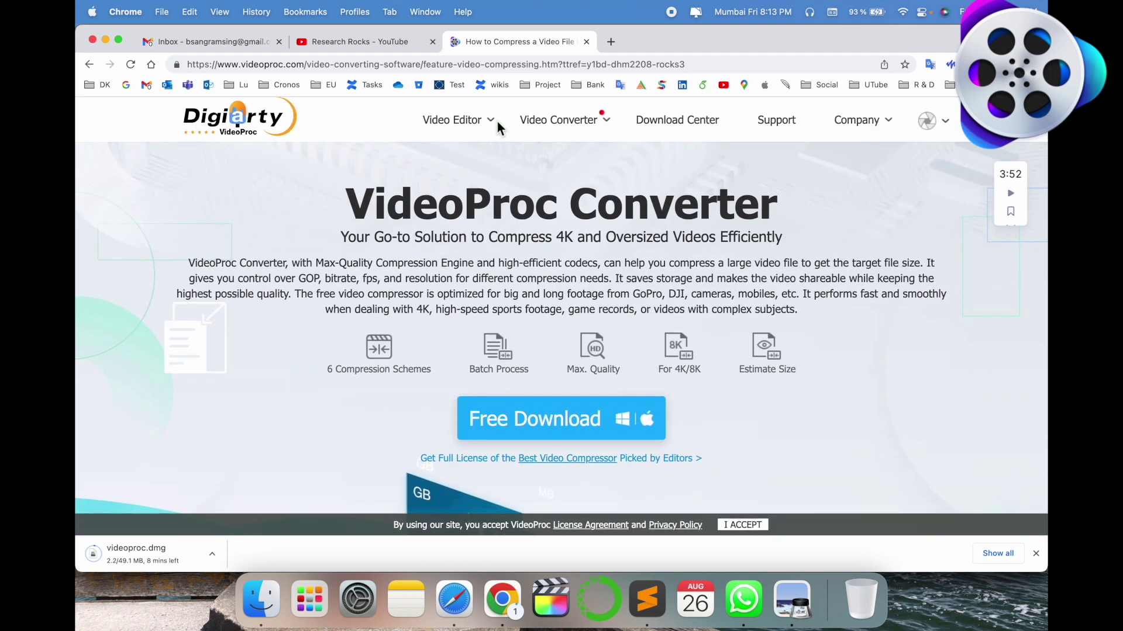
pyautogui.moveTo(489, 119)
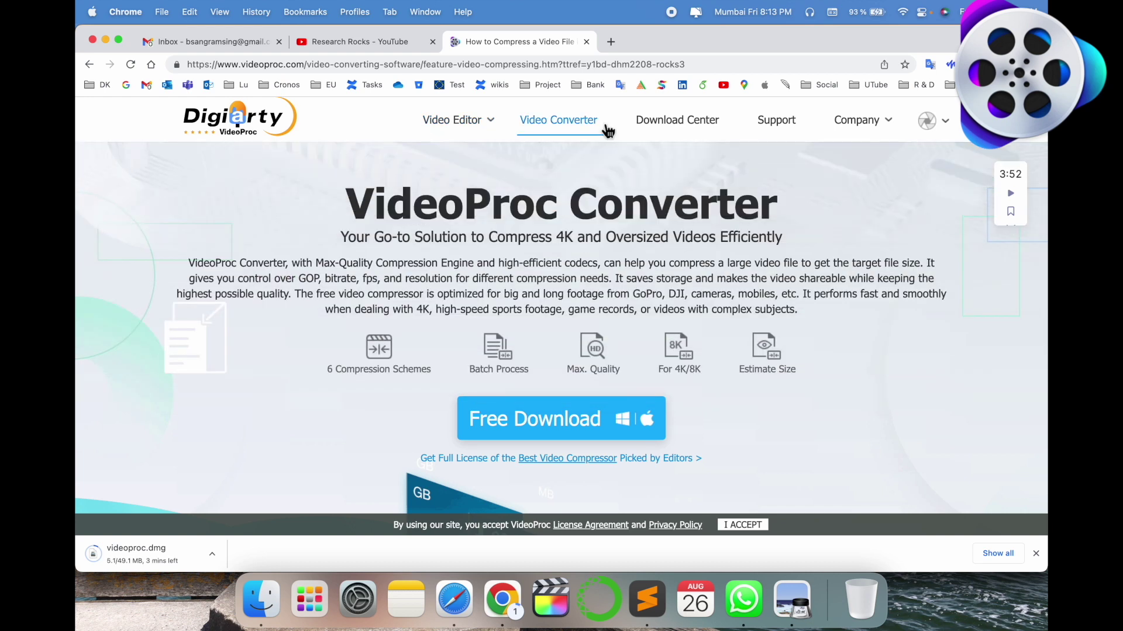
pyautogui.click(684, 126)
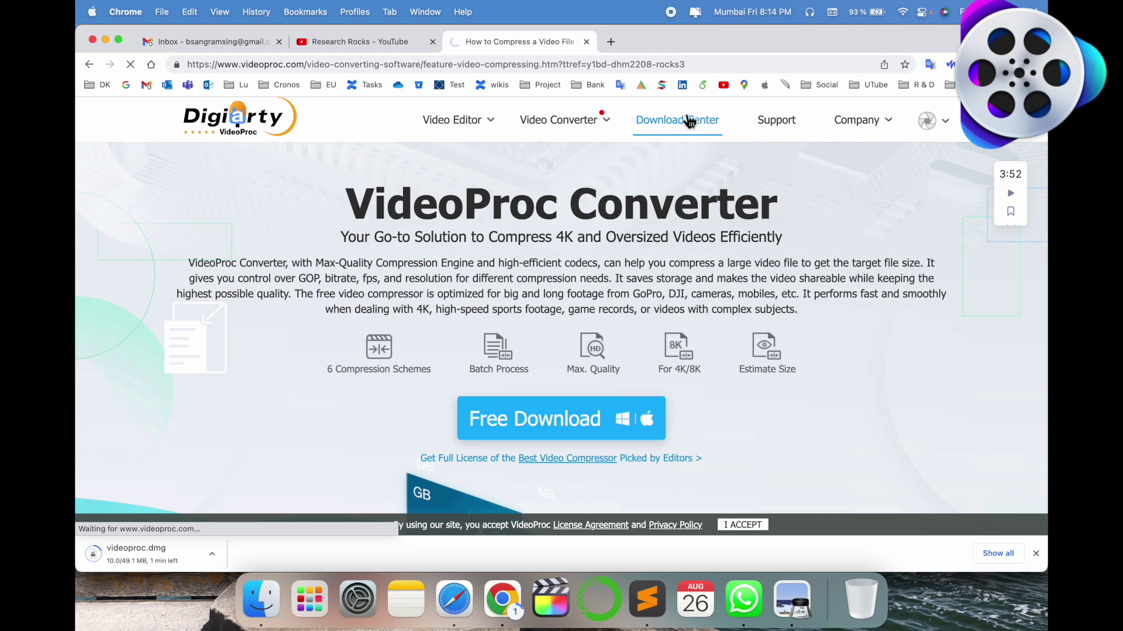
# - Open the videoproc.dmg download's options menu and dismiss it without choosing anything
pyautogui.scroll(-4, 527, 351)
pyautogui.click(212, 553)
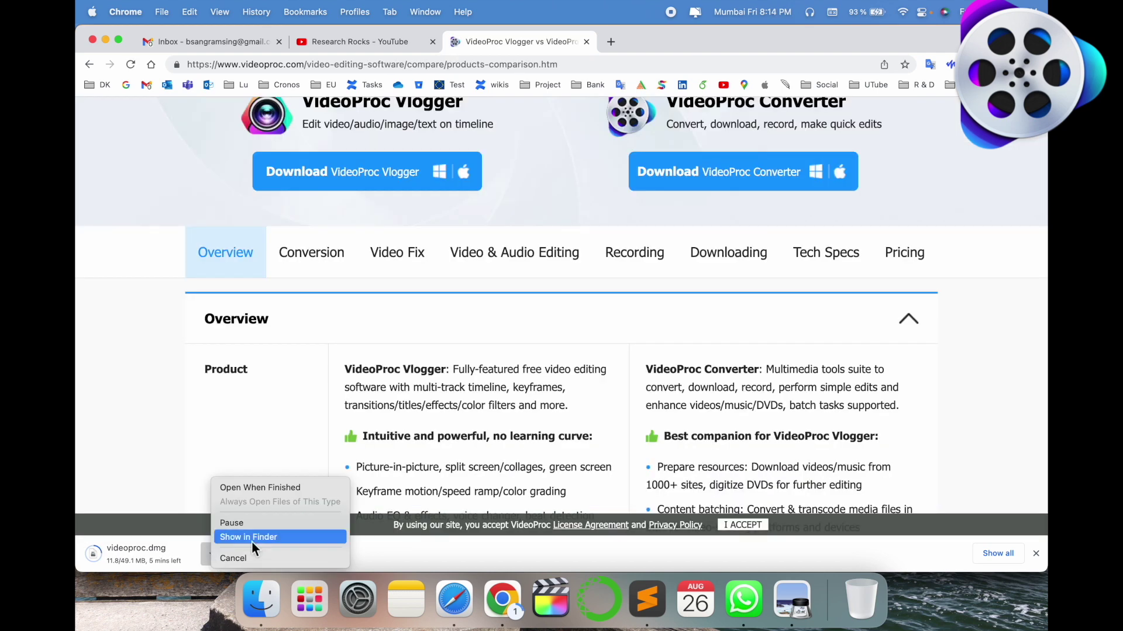
pyautogui.click(163, 524)
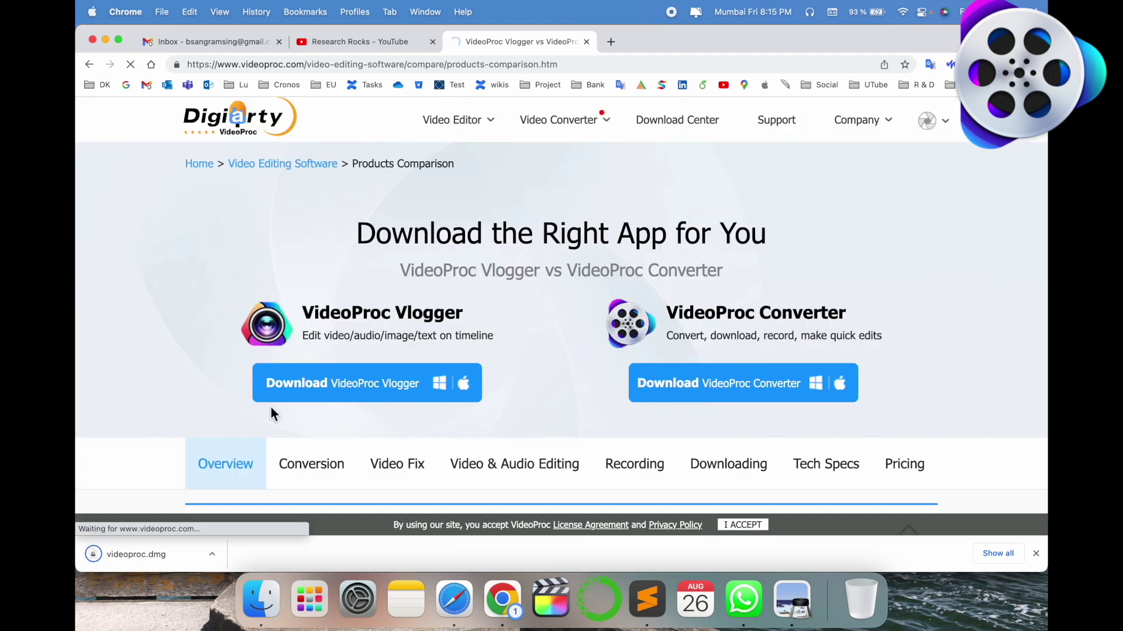
# - Open videoproc.dmg, drag VideoProc Converter into Applications, and open a new Finder window
pyautogui.click(159, 547)
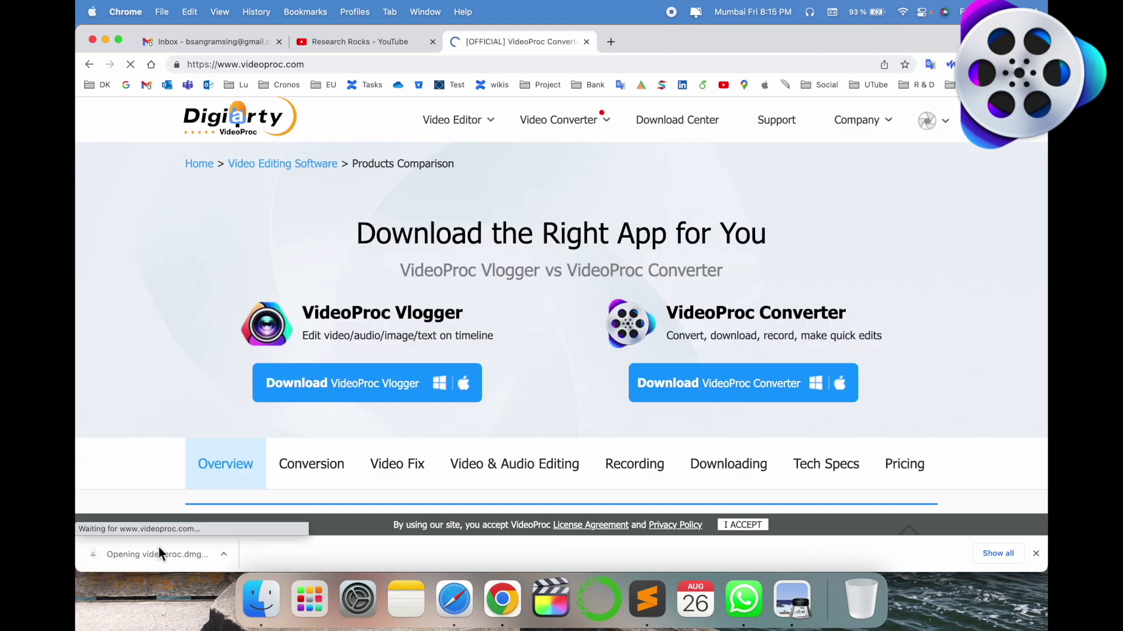
pyautogui.moveTo(602, 239); pyautogui.dragTo(609, 371)
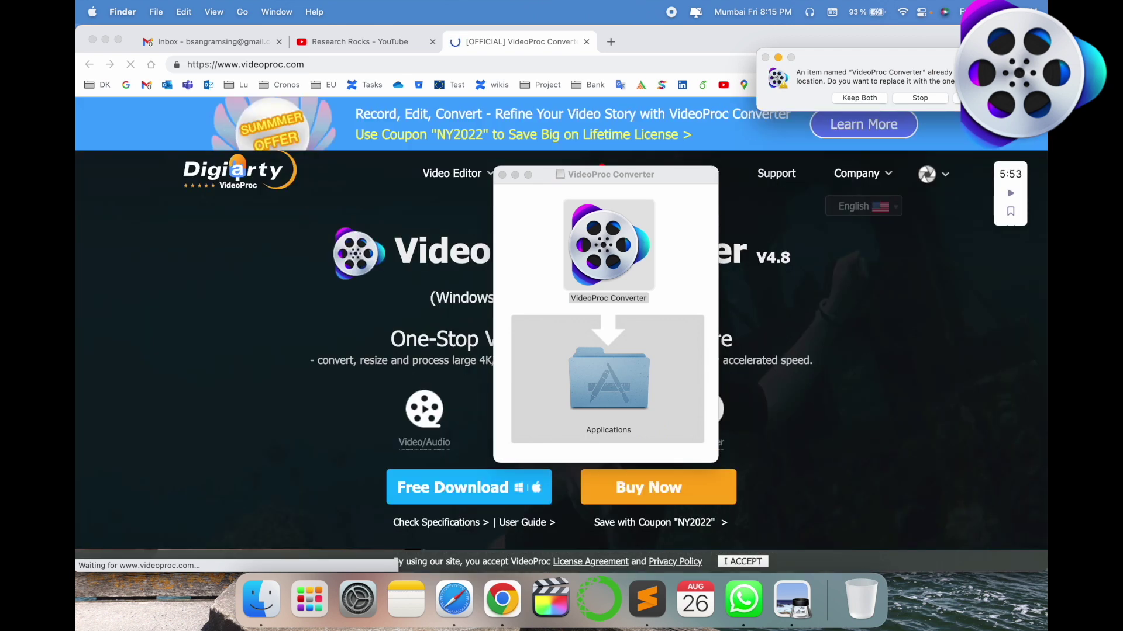
pyautogui.press('super+n')
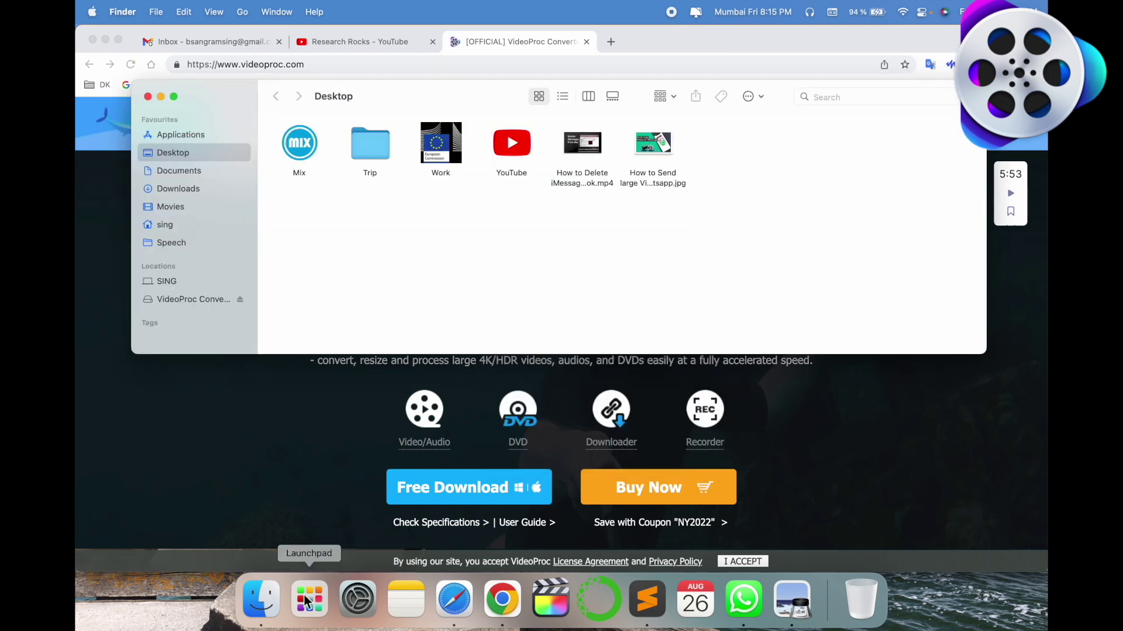
# - Start VideoProc Converter from Launchpad, confirming the downloaded-from-internet warning
pyautogui.click(306, 601)
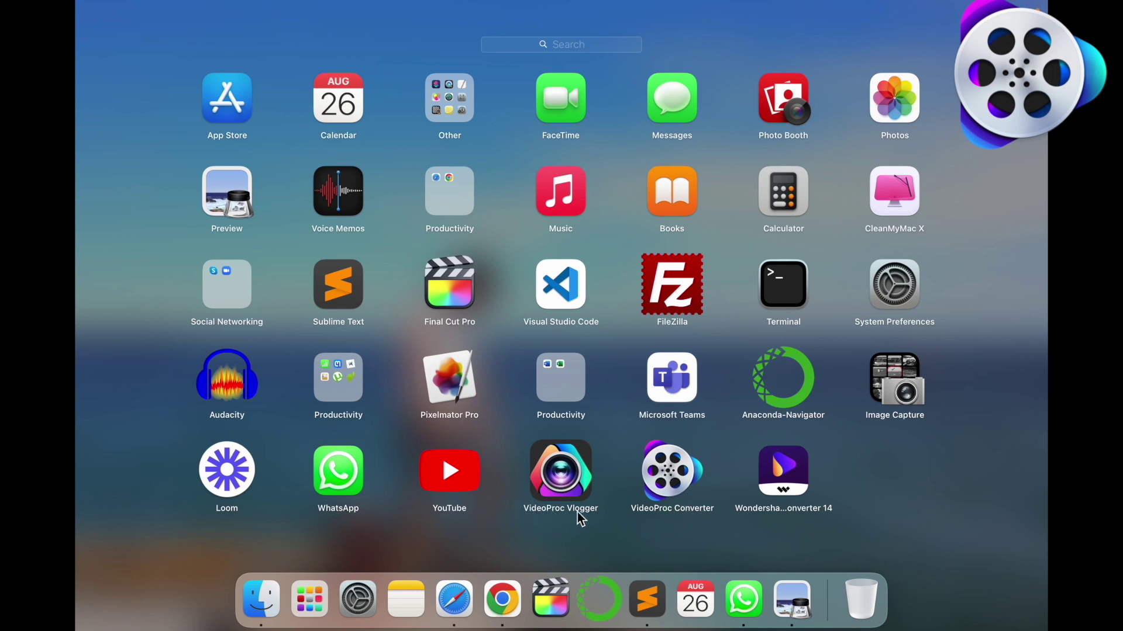
pyautogui.click(668, 475)
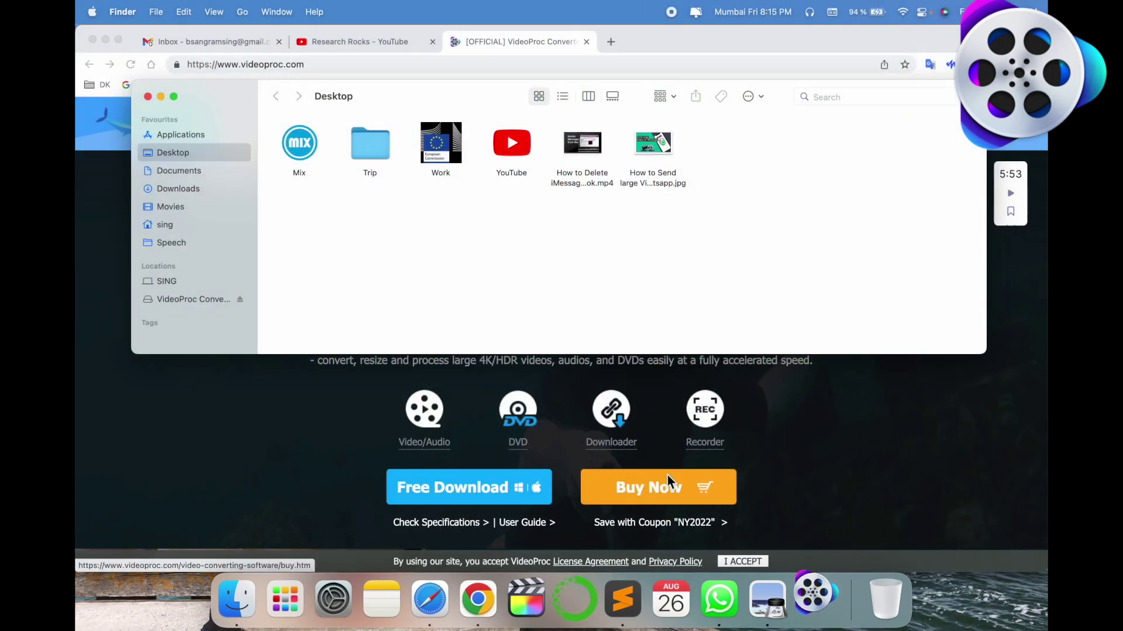
pyautogui.click(608, 272)
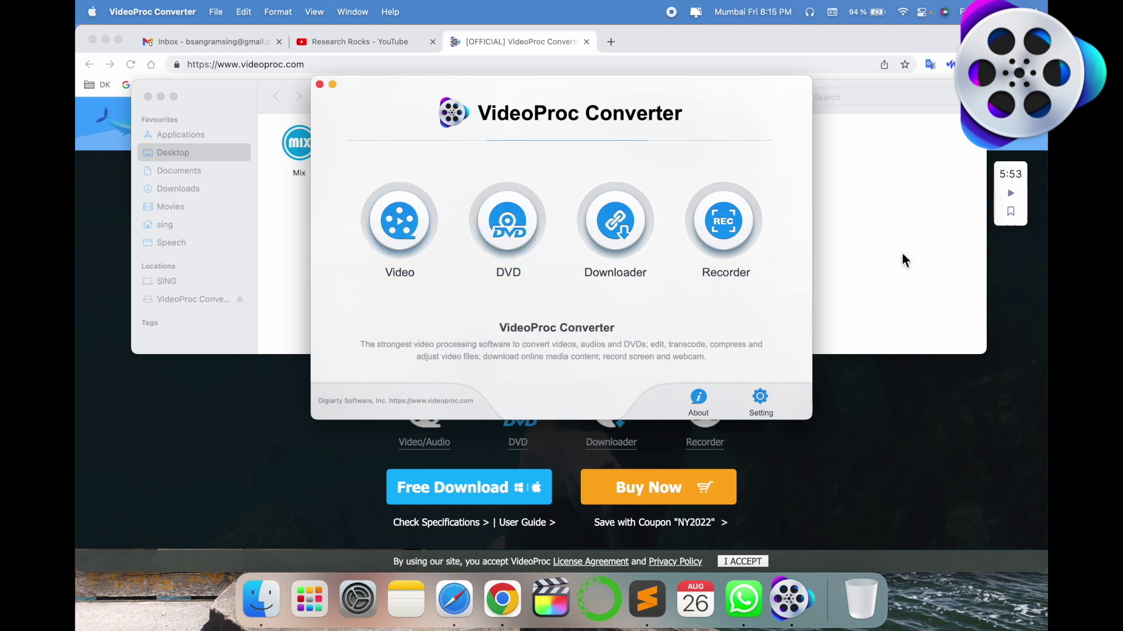
# - Check the iMessages MP4's 81.2 MB size through Get Info, then close the info window
pyautogui.click(897, 251)
pyautogui.rightClick(573, 152)
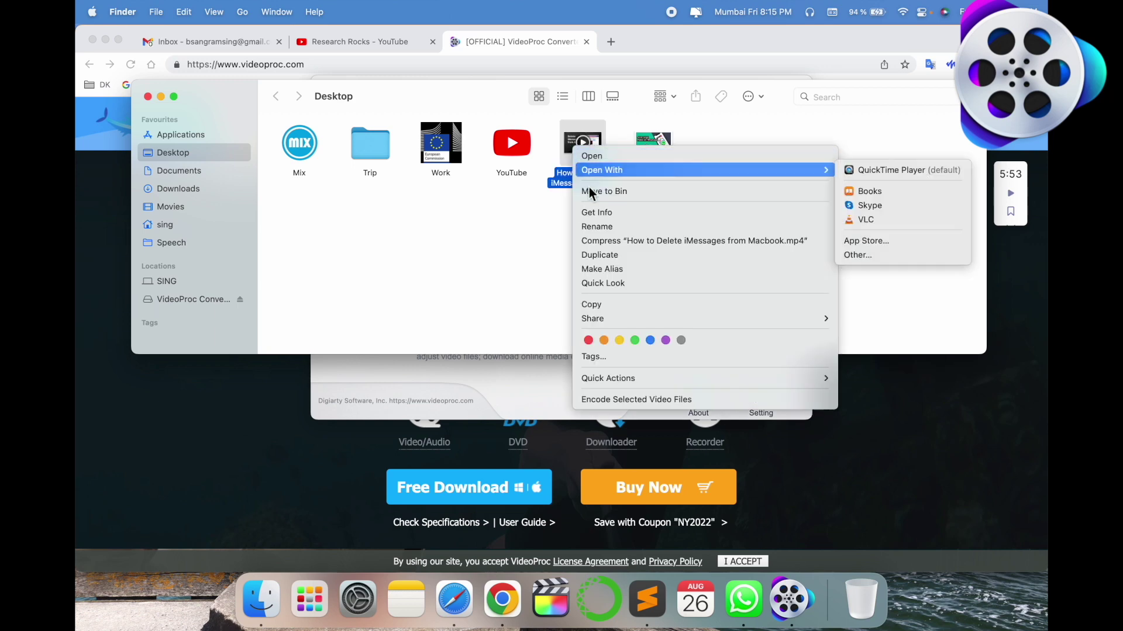
pyautogui.click(596, 212)
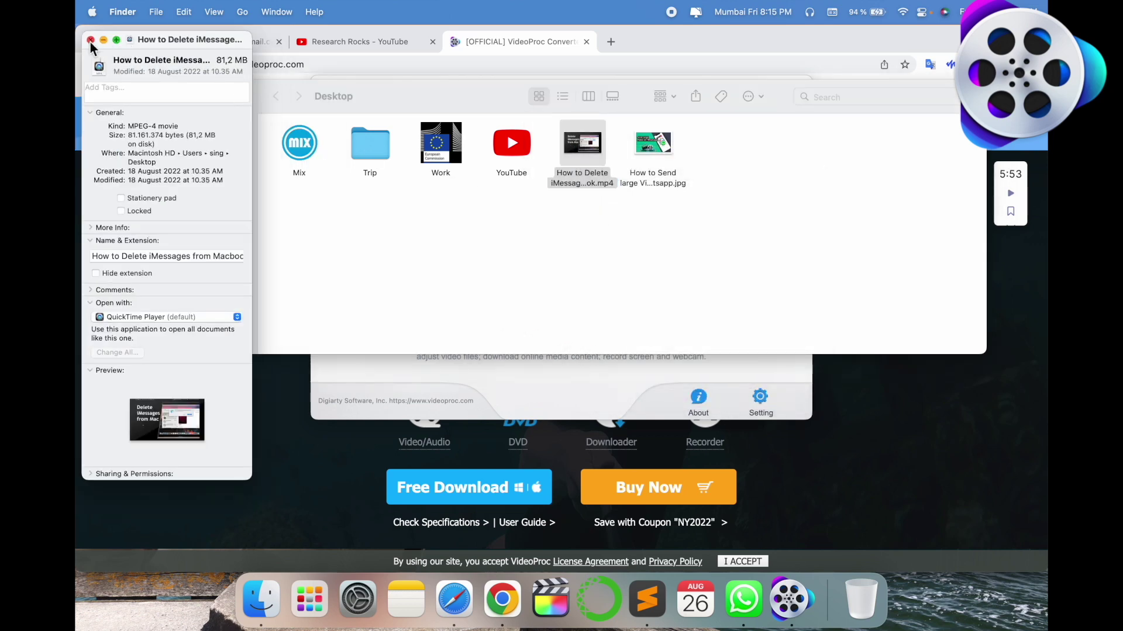
pyautogui.click(90, 40)
# - Add How to Delete iMessages from Macbook.mp4 to VideoProc's Video Converter via +Video
pyautogui.click(613, 401)
pyautogui.click(419, 244)
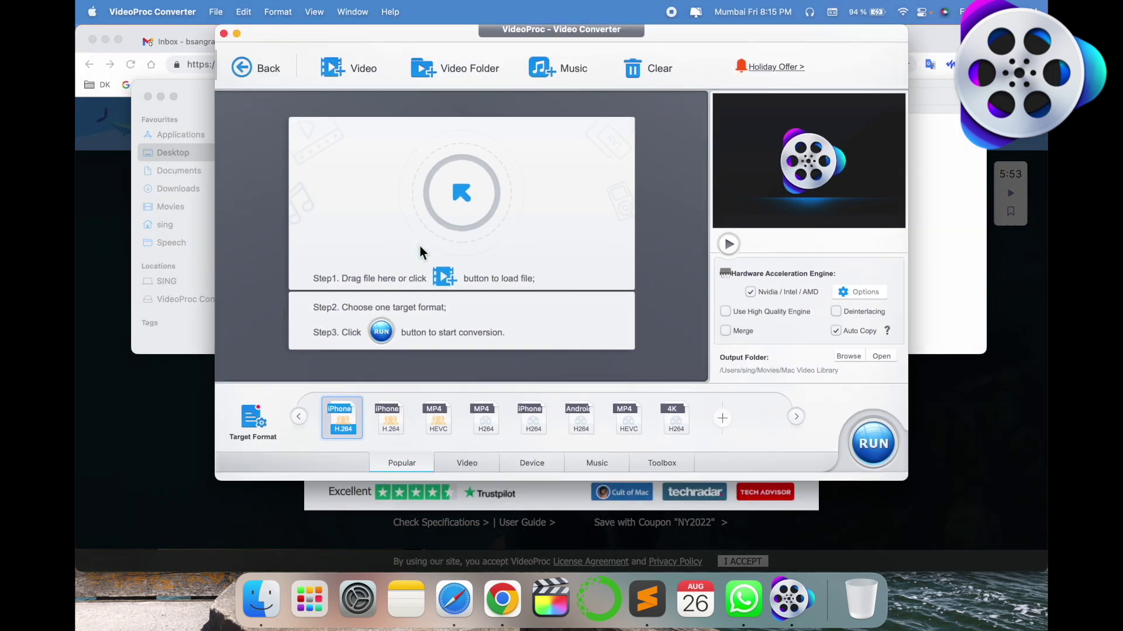
pyautogui.click(357, 68)
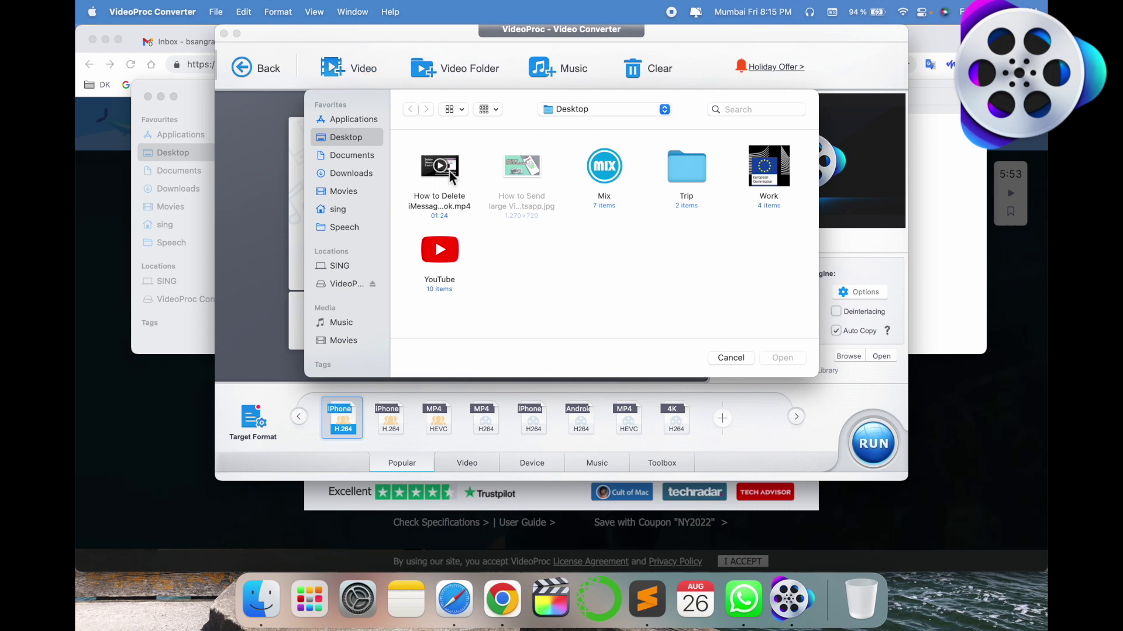
pyautogui.doubleClick(430, 178)
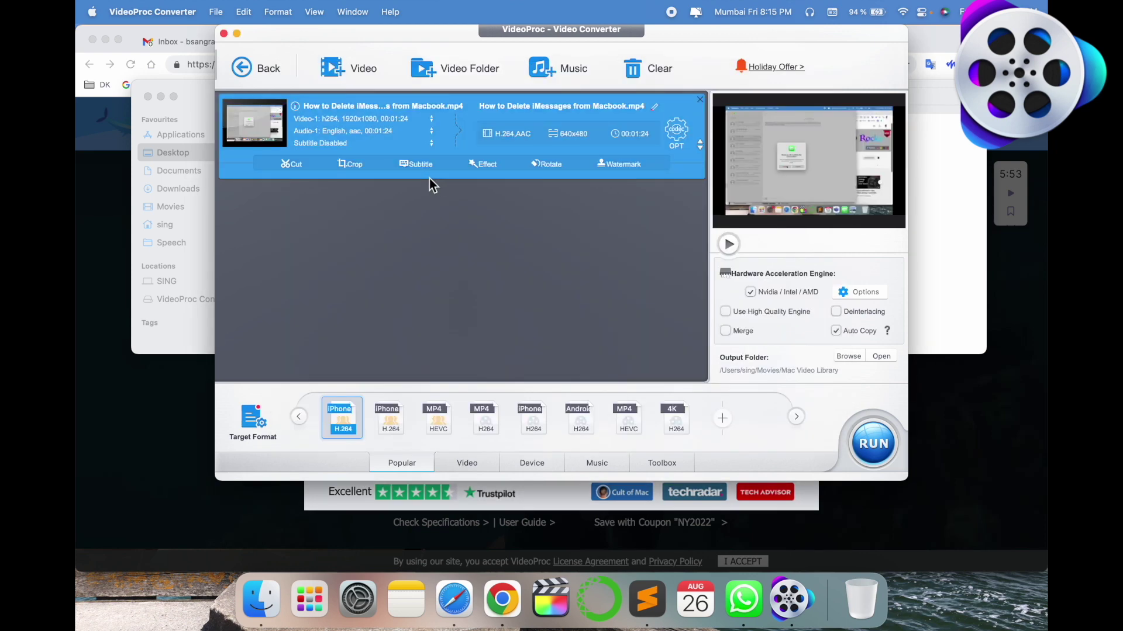
# - Set the output resolution to 720x480 and keep the video bit rate on Manual at 1200 kbps
pyautogui.click(678, 131)
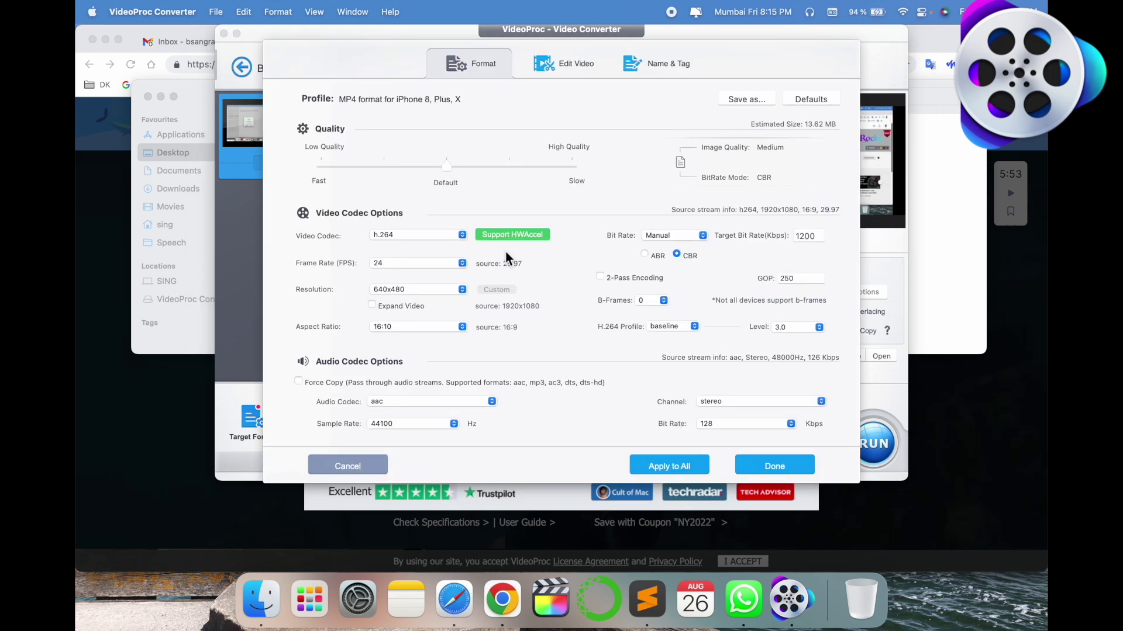
pyautogui.click(441, 290)
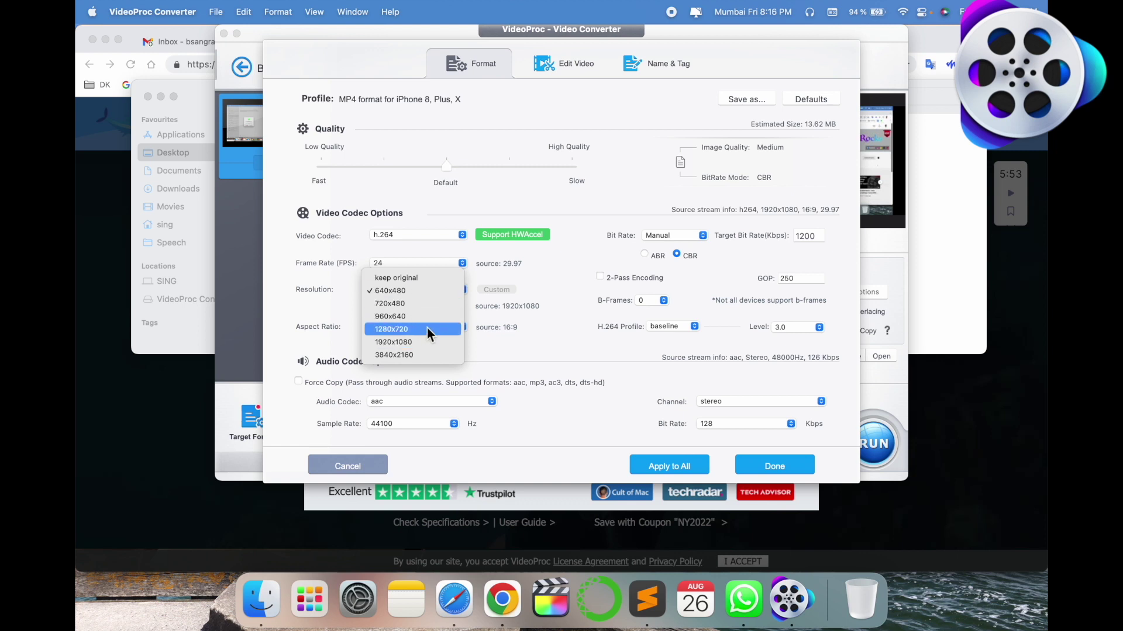
pyautogui.click(383, 304)
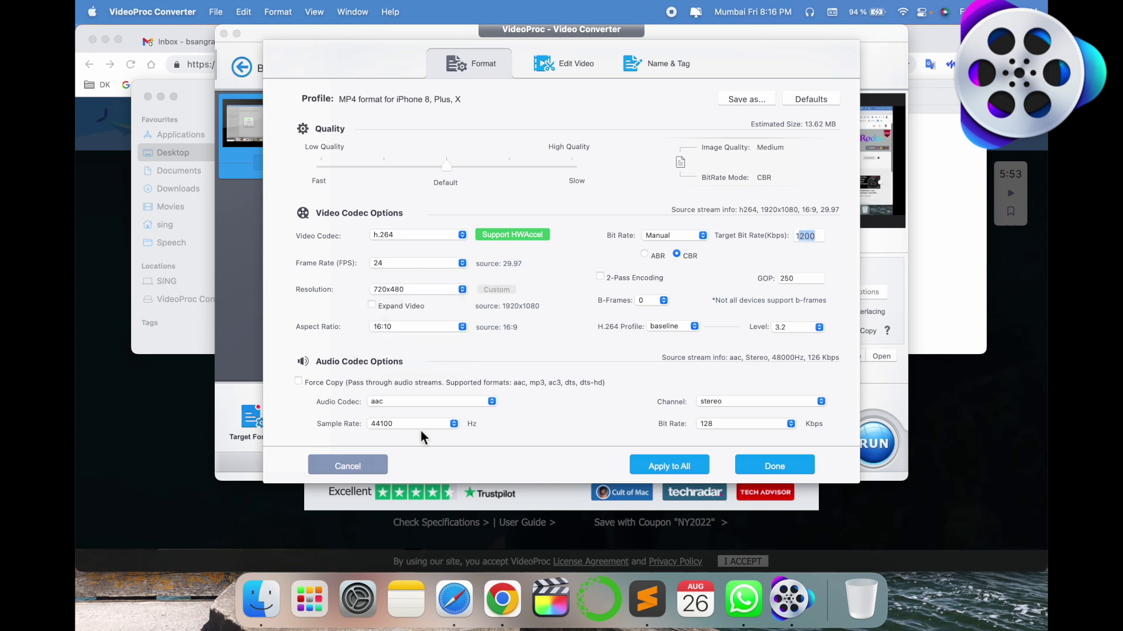
pyautogui.click(691, 234)
pyautogui.click(692, 225)
pyautogui.click(686, 238)
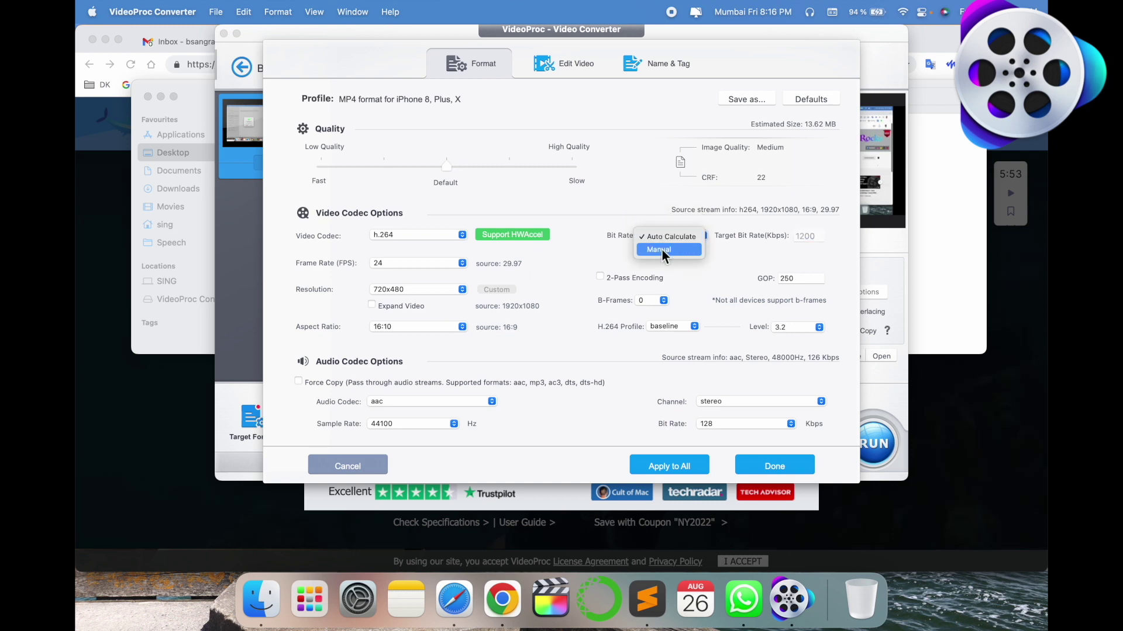
pyautogui.click(661, 249)
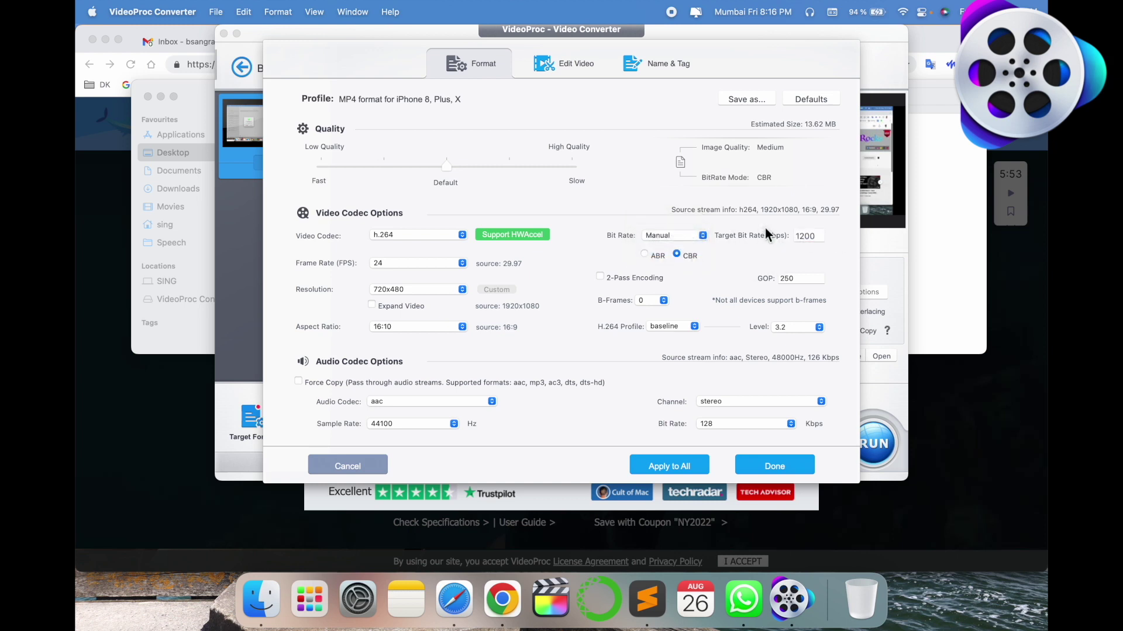
# - Keep audio at 128 kbps and 44100 Hz, apply the settings to all, and start converting
pyautogui.click(746, 423)
pyautogui.click(746, 422)
pyautogui.click(426, 425)
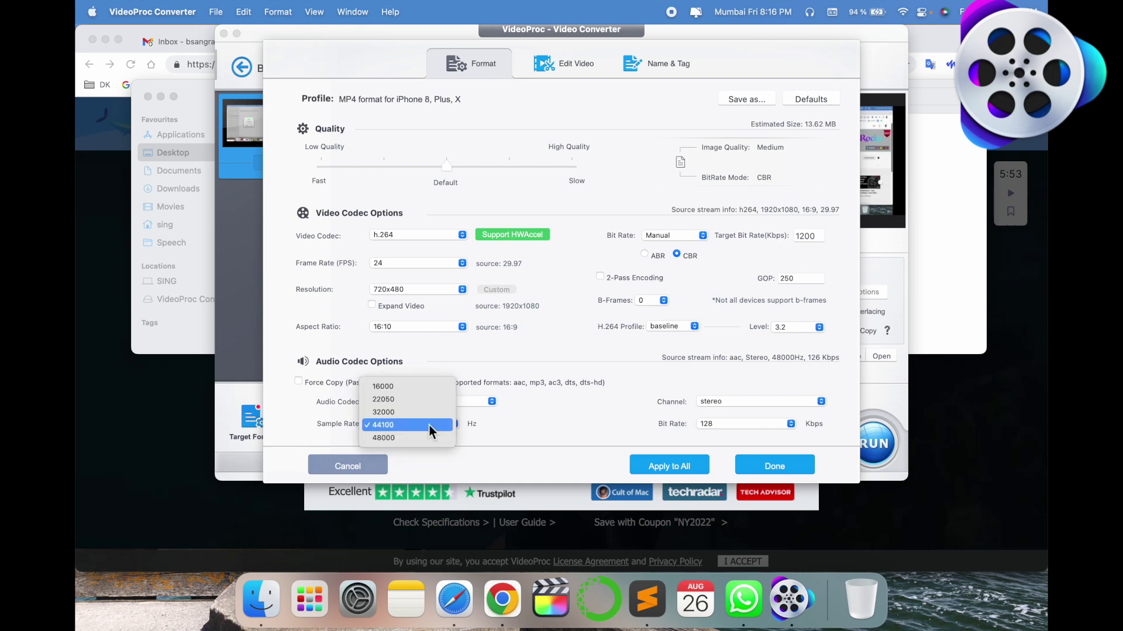
pyautogui.click(429, 425)
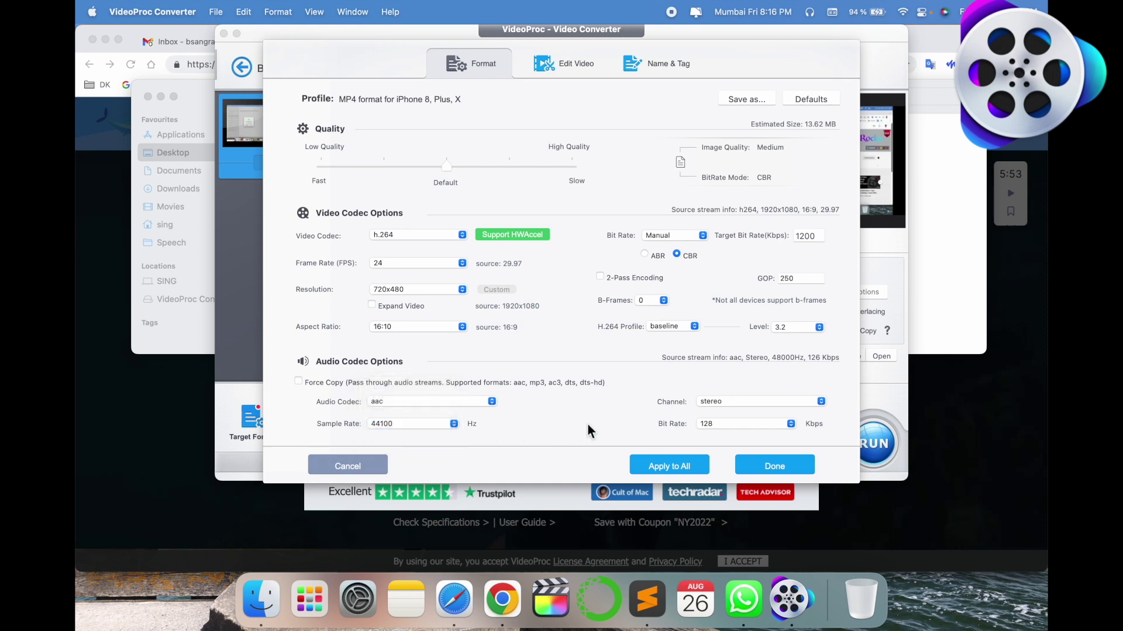
pyautogui.click(681, 470)
pyautogui.click(869, 442)
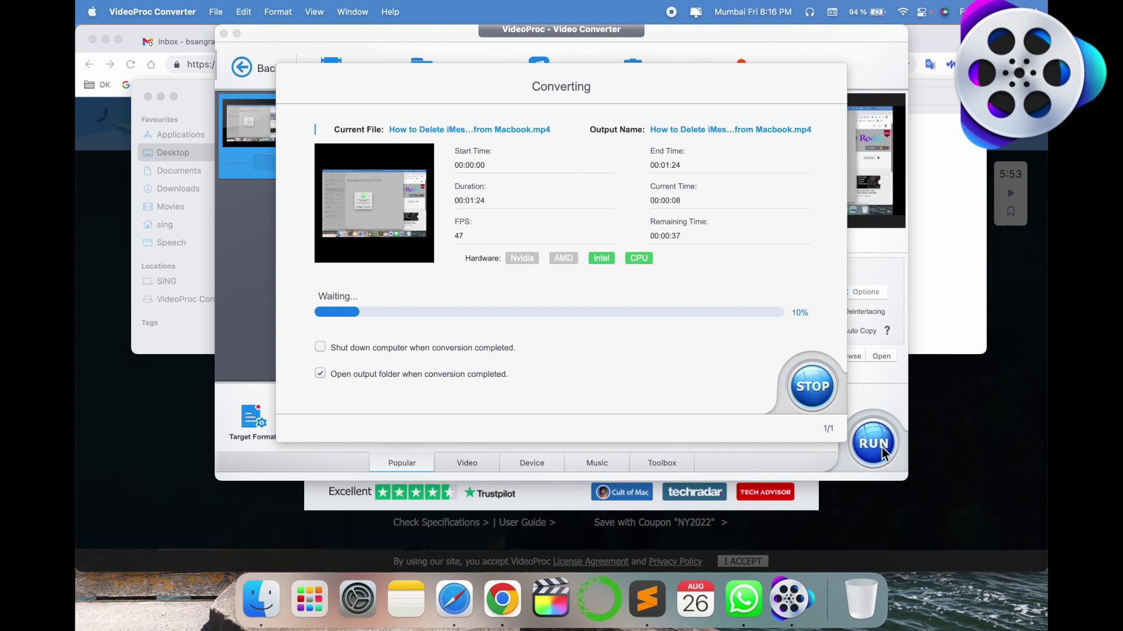
# - Toggle 'Shut down computer when conversion completed' on and back off while the iMessages conversion runs
pyautogui.click(321, 348)
pyautogui.click(321, 348)
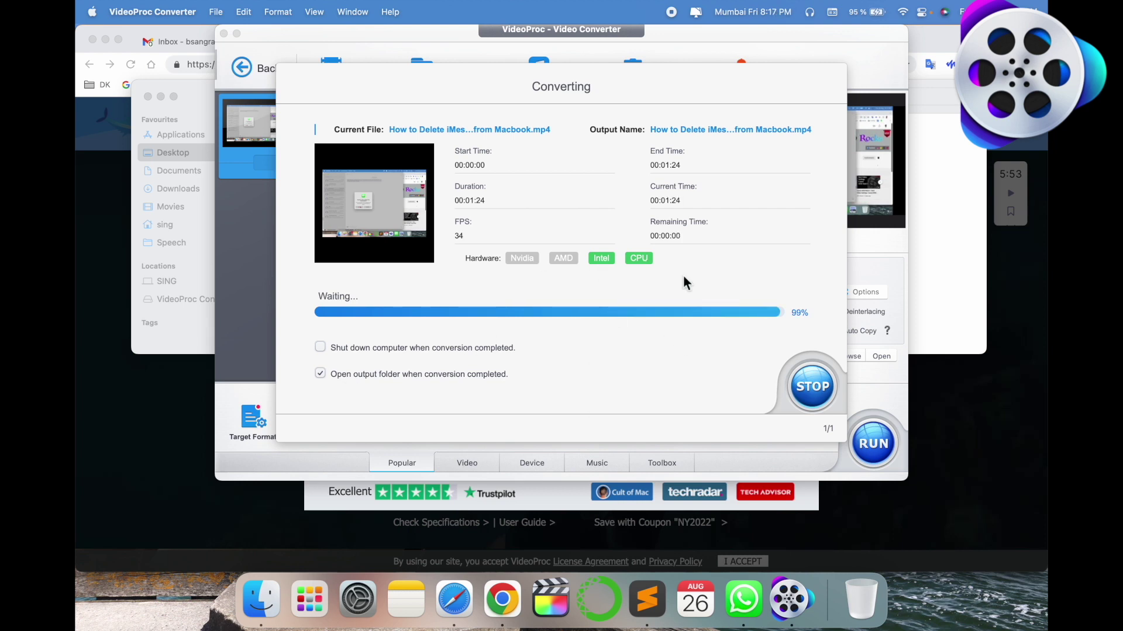
# - Check with Get Info that the converted iMessages MP4 is 8.8 MB, then play it in QuickTime Player
pyautogui.rightClick(330, 170)
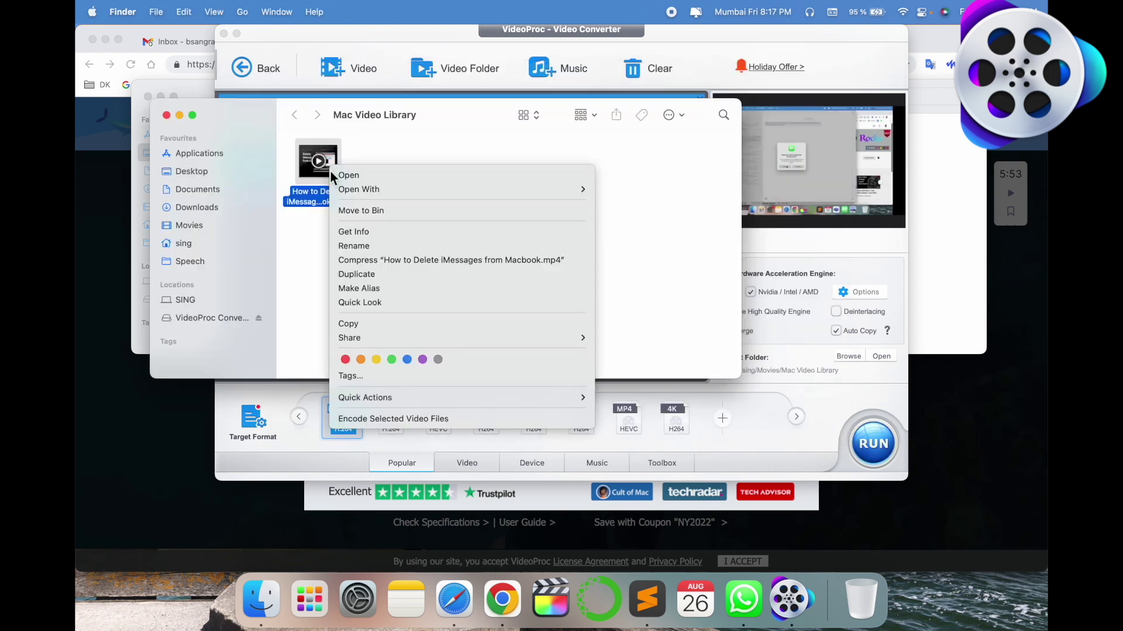
pyautogui.click(362, 232)
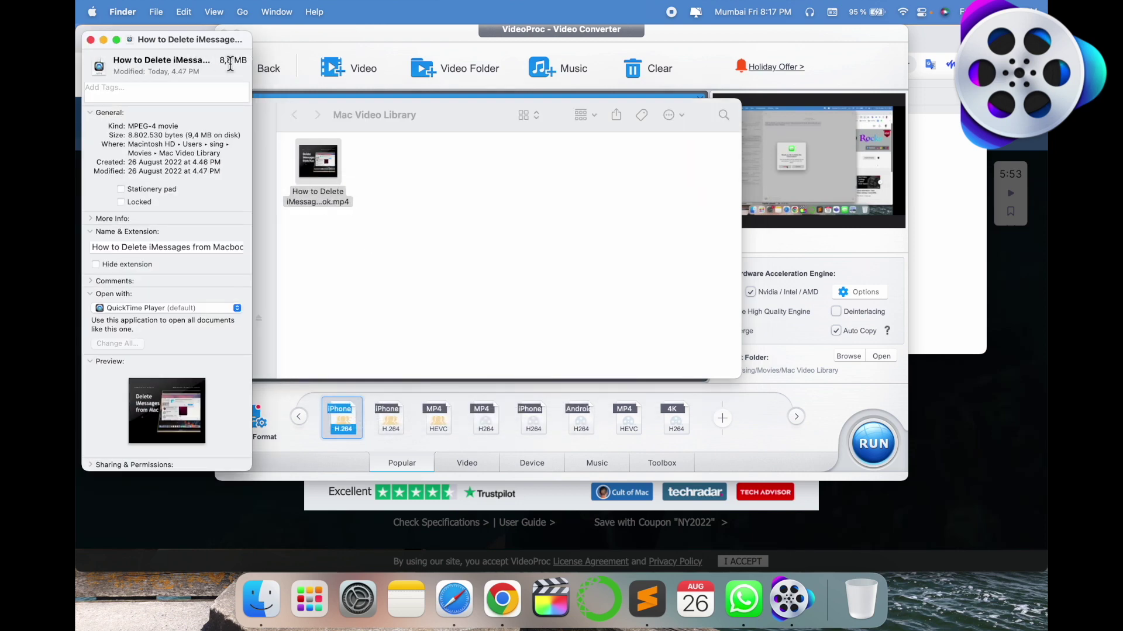
pyautogui.click(90, 39)
pyautogui.doubleClick(307, 180)
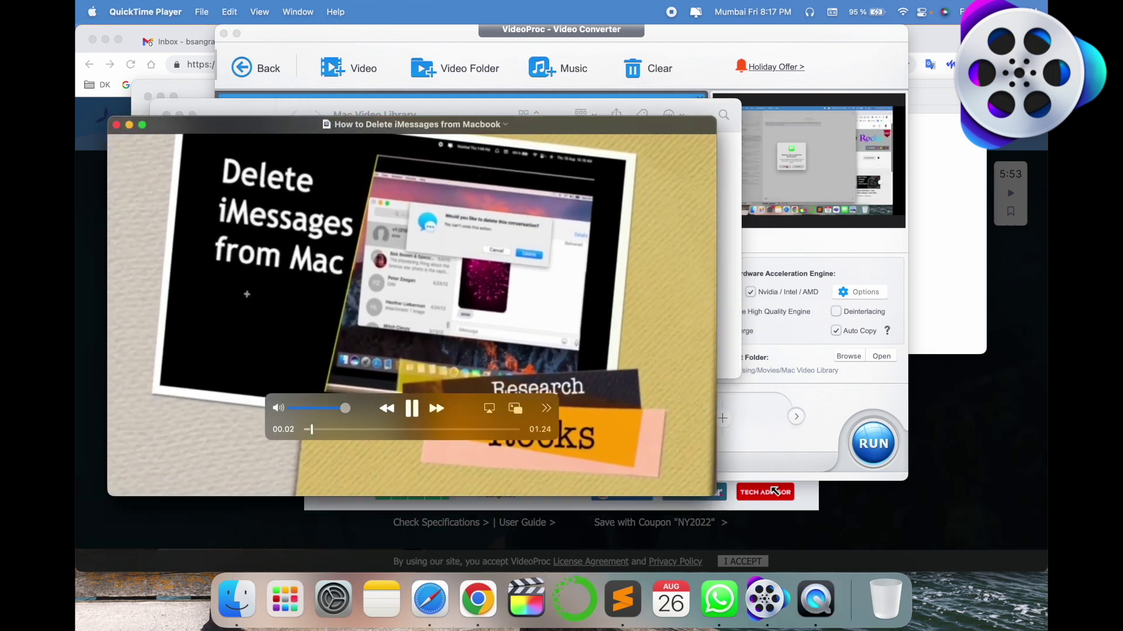
# - Preview the converted video by skipping ahead to 0:34 and 0:47, then close QuickTime Player
pyautogui.moveTo(276, 125); pyautogui.dragTo(265, 62)
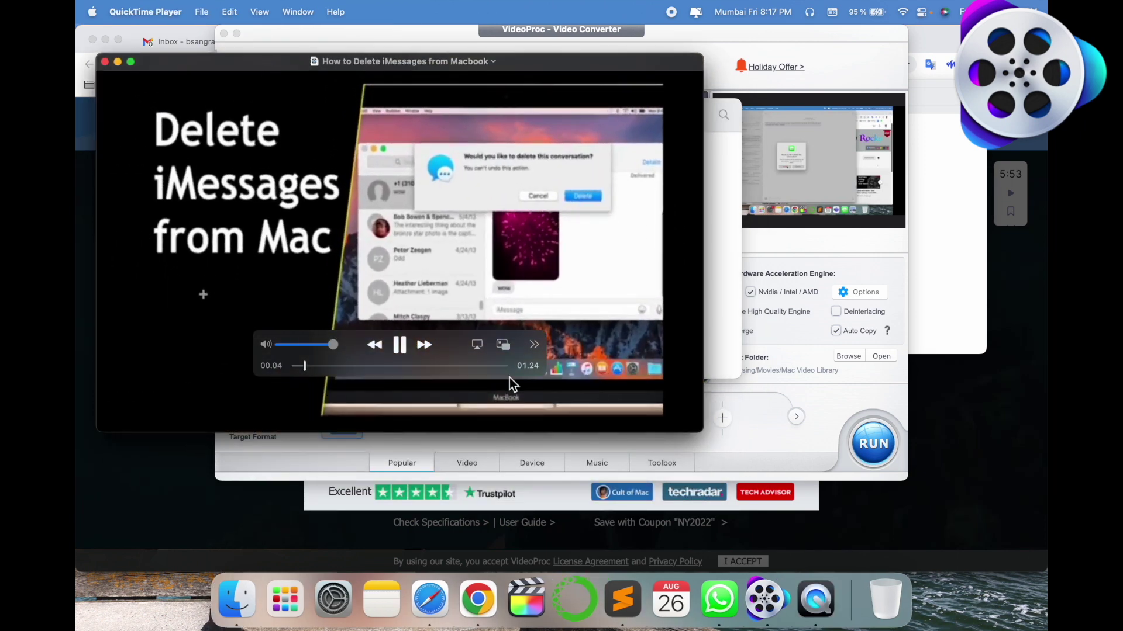
pyautogui.moveTo(351, 366); pyautogui.dragTo(378, 367)
pyautogui.click(412, 370)
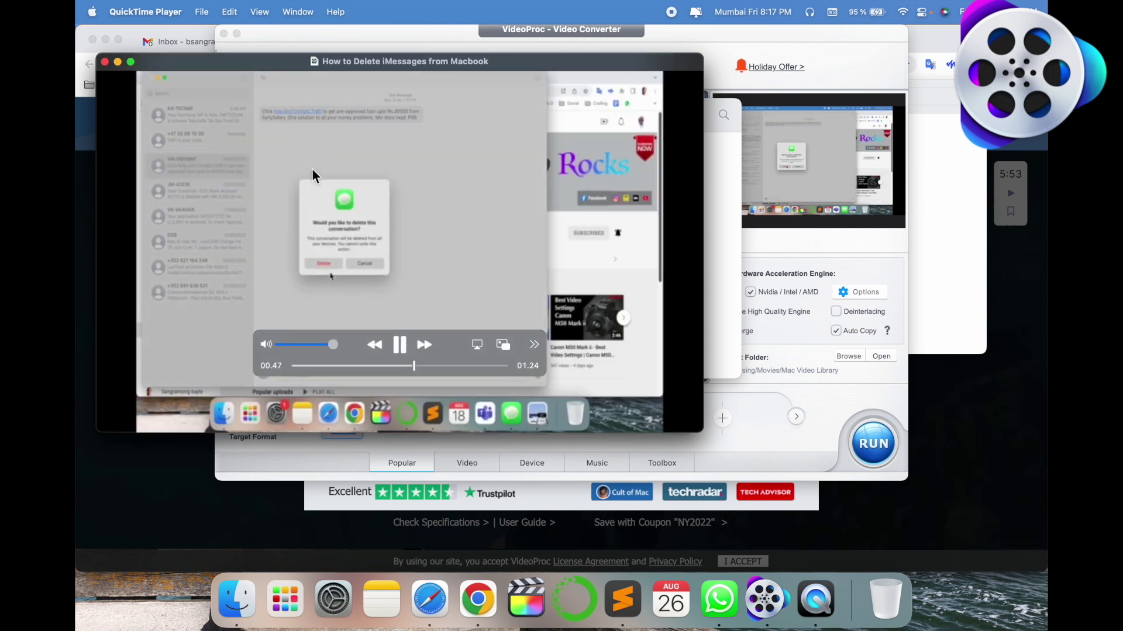
pyautogui.click(104, 62)
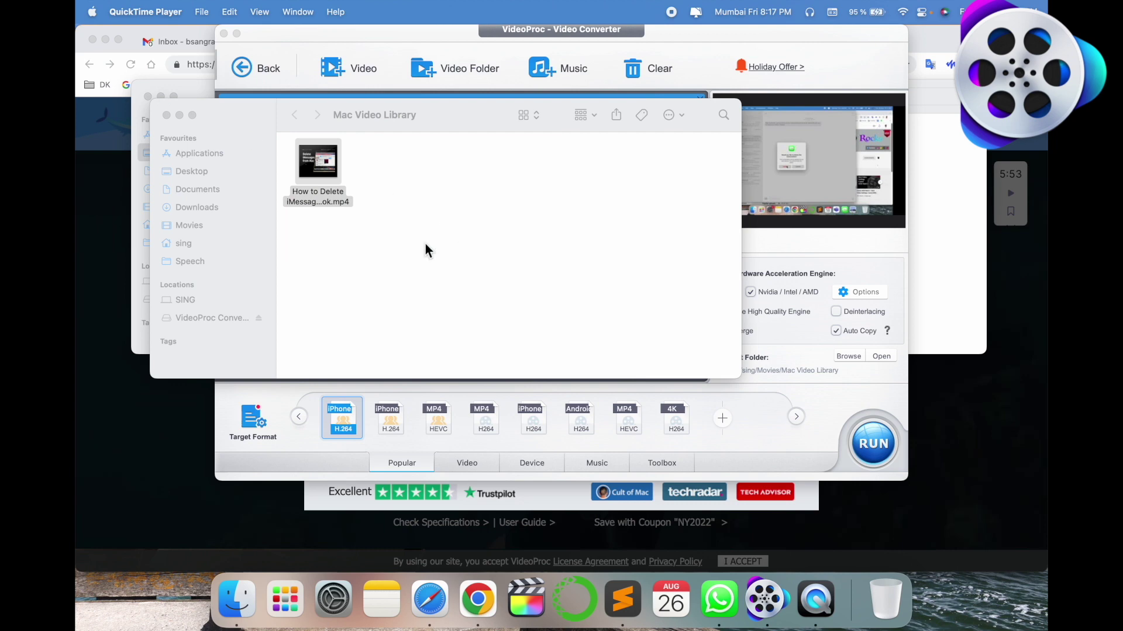
# - Drop the converted iMessages MP4 from Finder into the WhatsApp chat and send it
pyautogui.click(721, 602)
pyautogui.moveTo(416, 137); pyautogui.dragTo(551, 121)
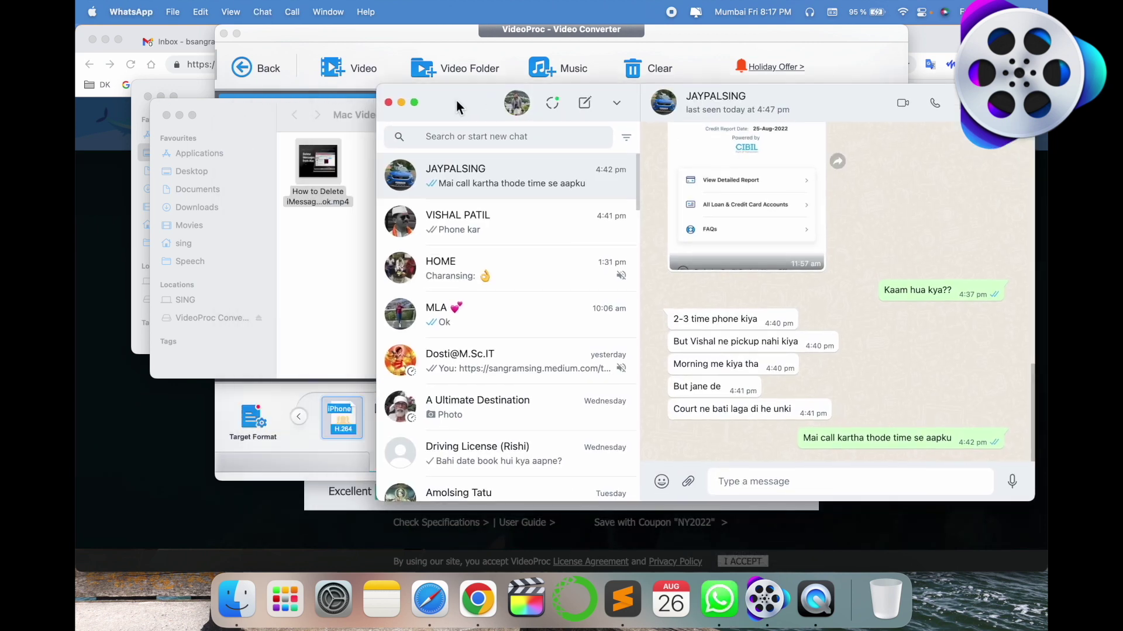
pyautogui.moveTo(318, 164); pyautogui.dragTo(791, 368)
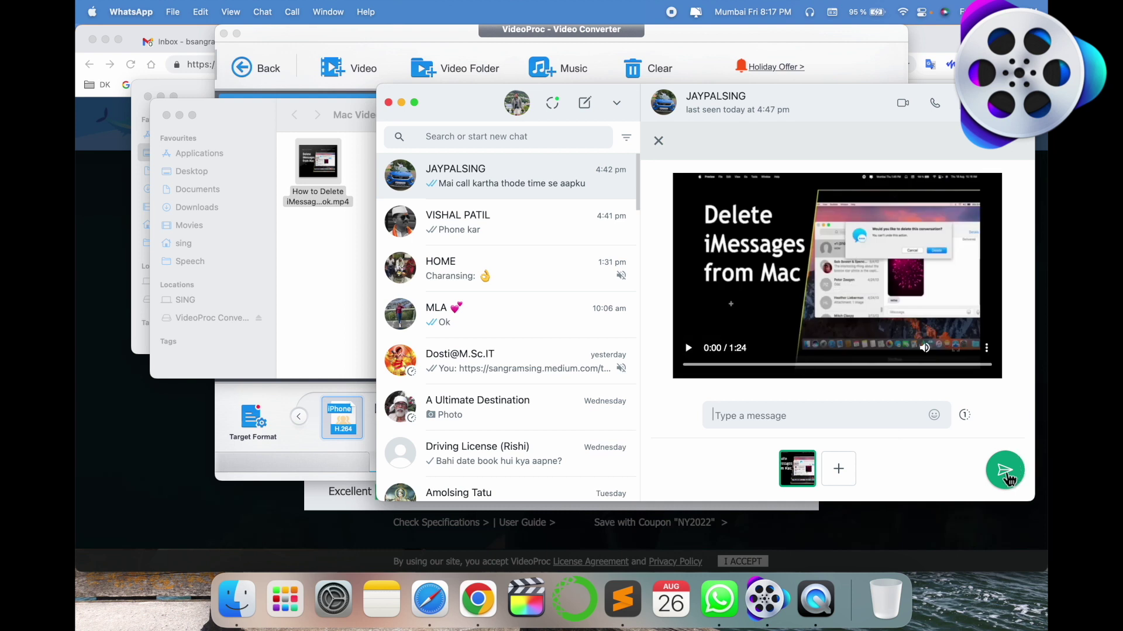
pyautogui.click(1005, 471)
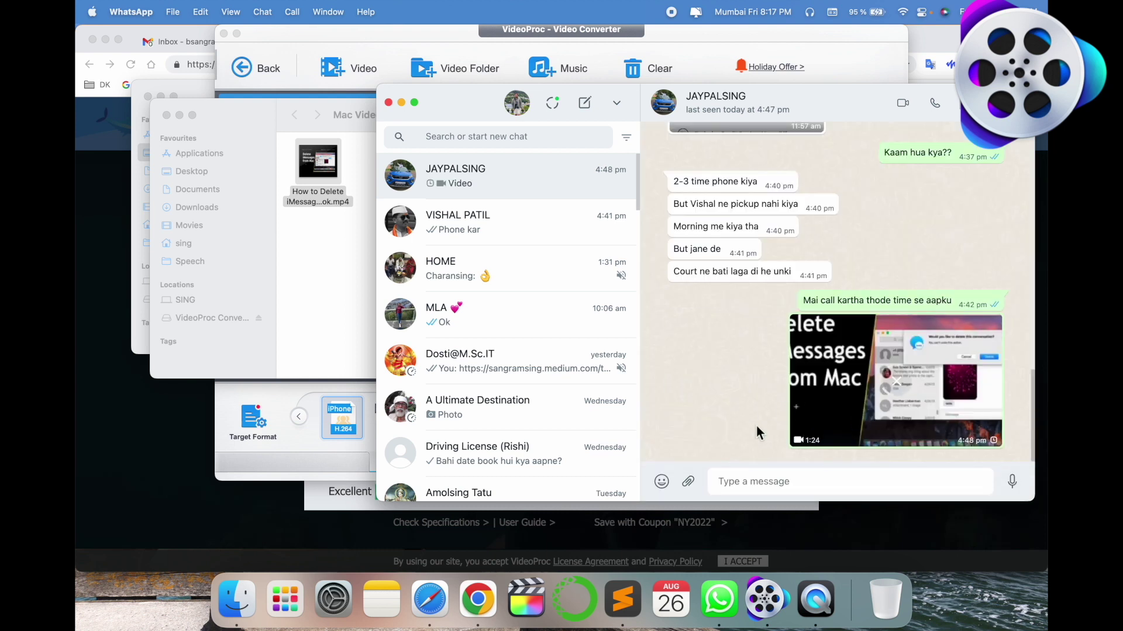
pyautogui.moveTo(762, 425)
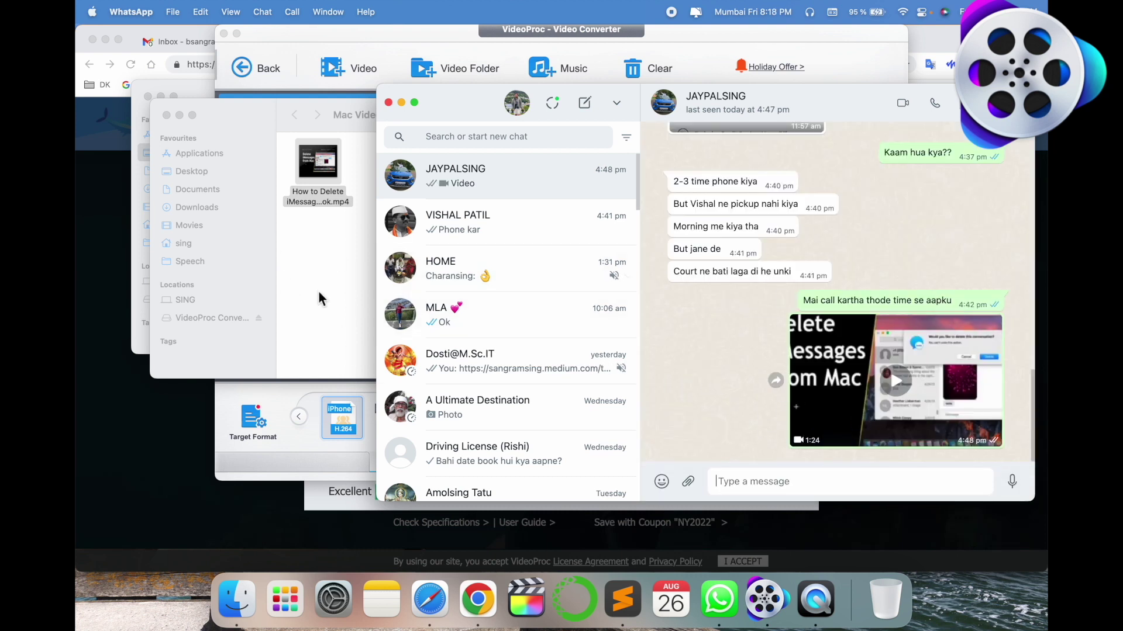